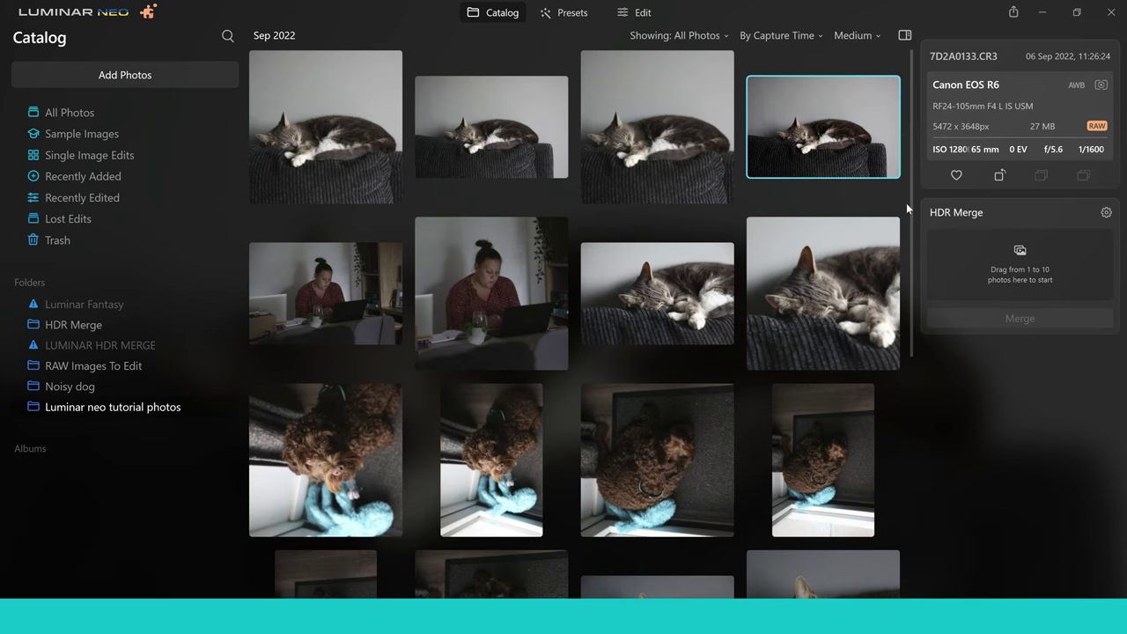
# Scroll the catalog to the sleeping cat RAW photo and open it in Edit
pyautogui.moveTo(911, 208); pyautogui.dragTo(909, 265)
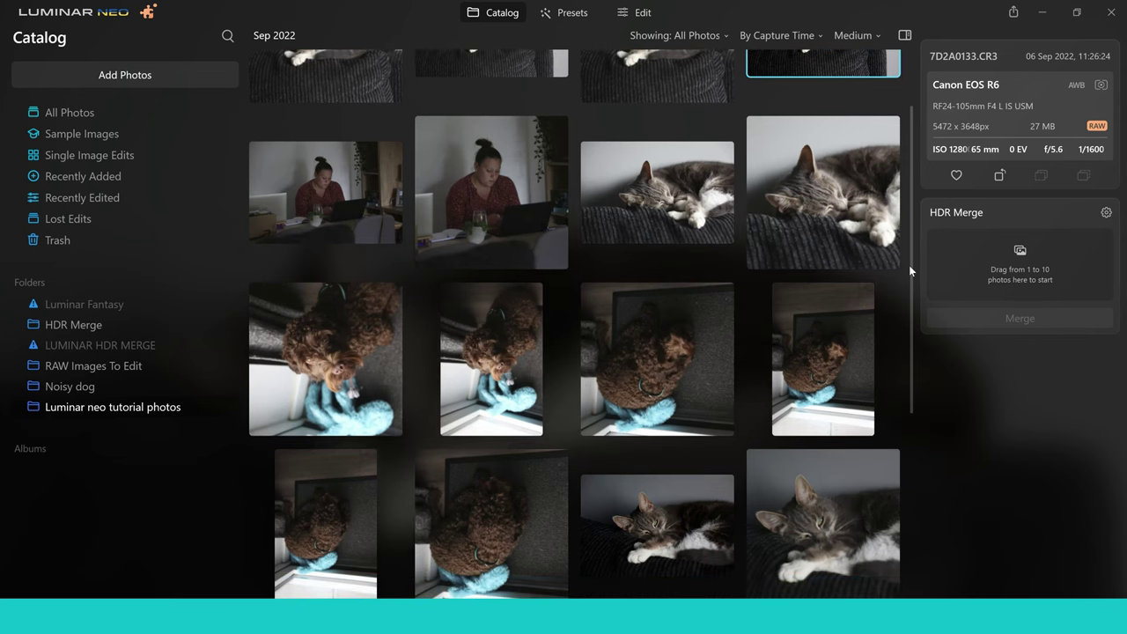
pyautogui.moveTo(908, 265); pyautogui.dragTo(909, 320)
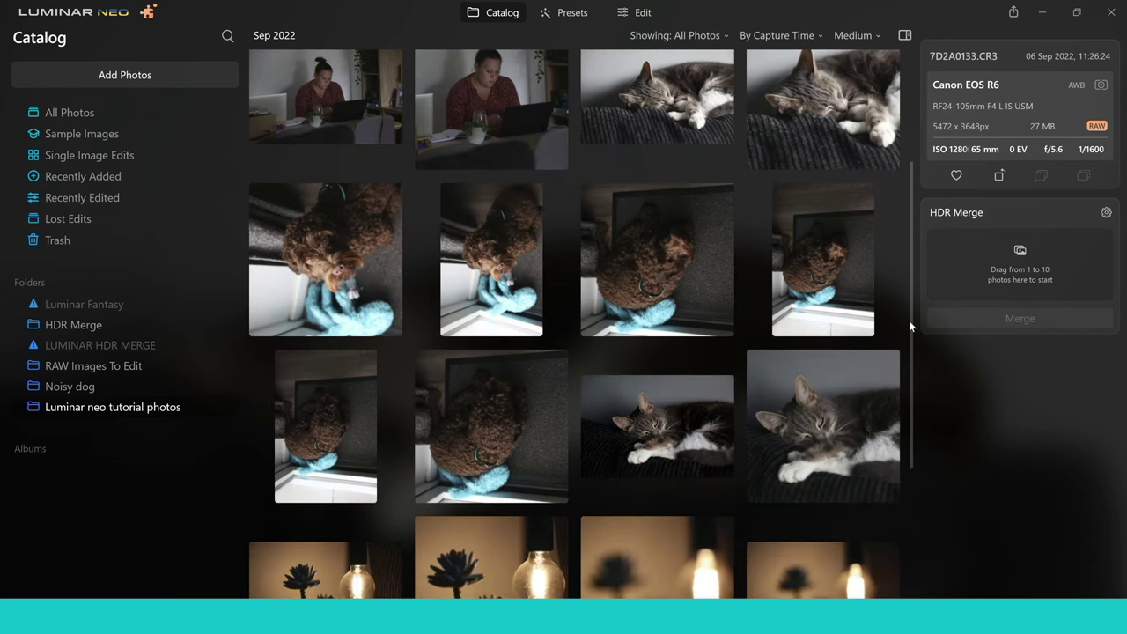
pyautogui.moveTo(908, 320); pyautogui.dragTo(911, 336)
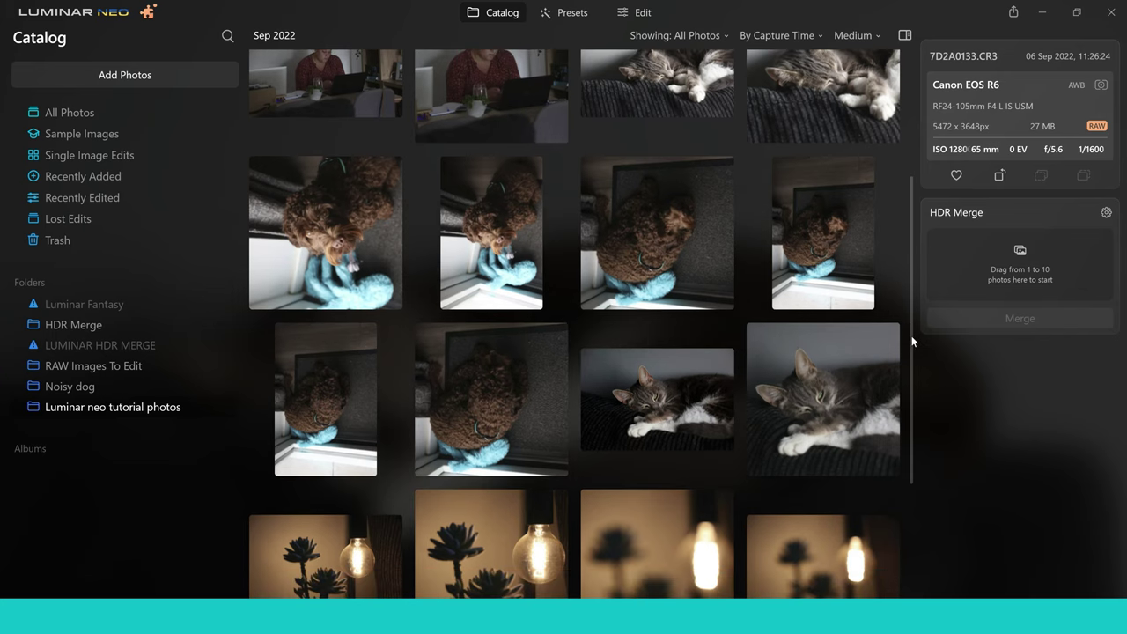
pyautogui.moveTo(911, 336); pyautogui.dragTo(913, 232)
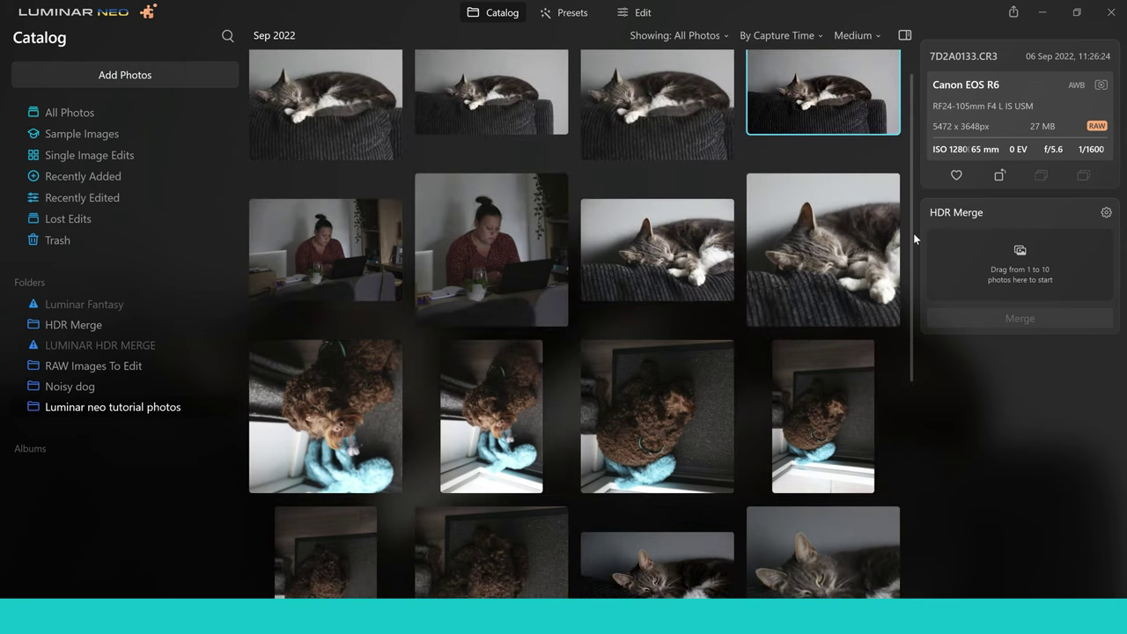
pyautogui.moveTo(912, 241); pyautogui.dragTo(909, 182)
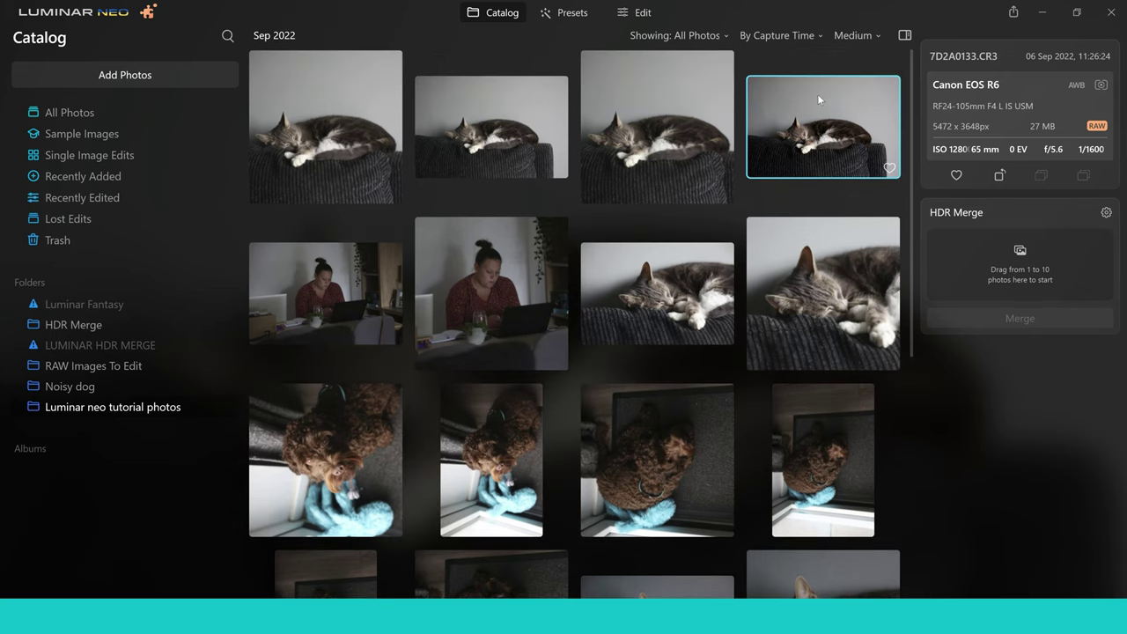
pyautogui.click(632, 10)
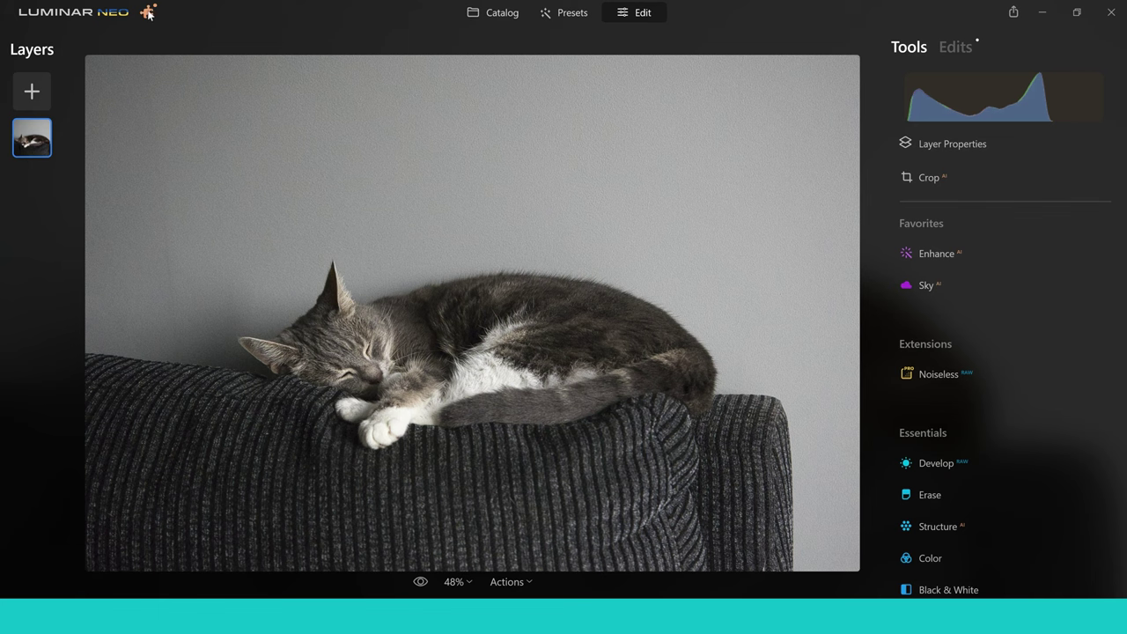
pyautogui.click(148, 14)
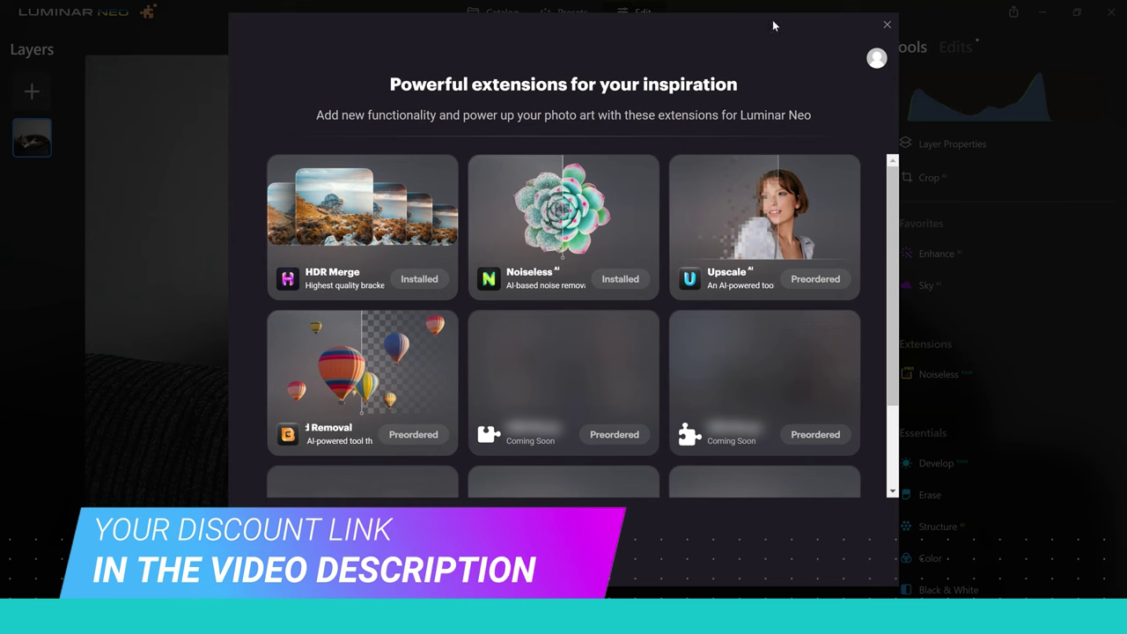
pyautogui.click(888, 25)
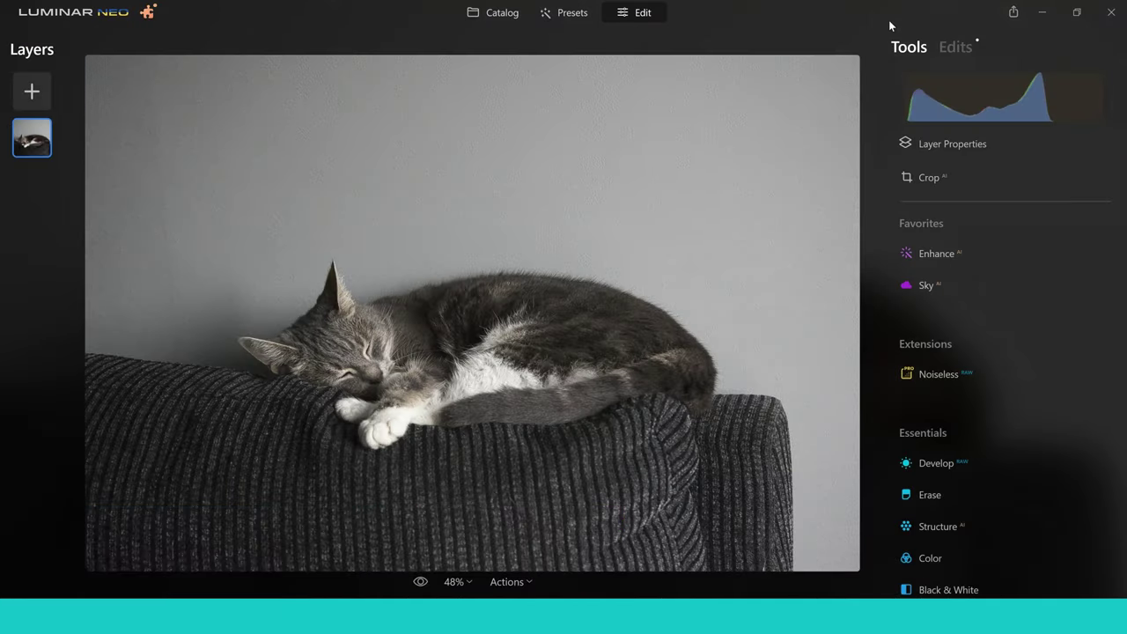
# Expand the Noiseless extension and scroll down to its High recommendation for the cat photo
pyautogui.click(930, 374)
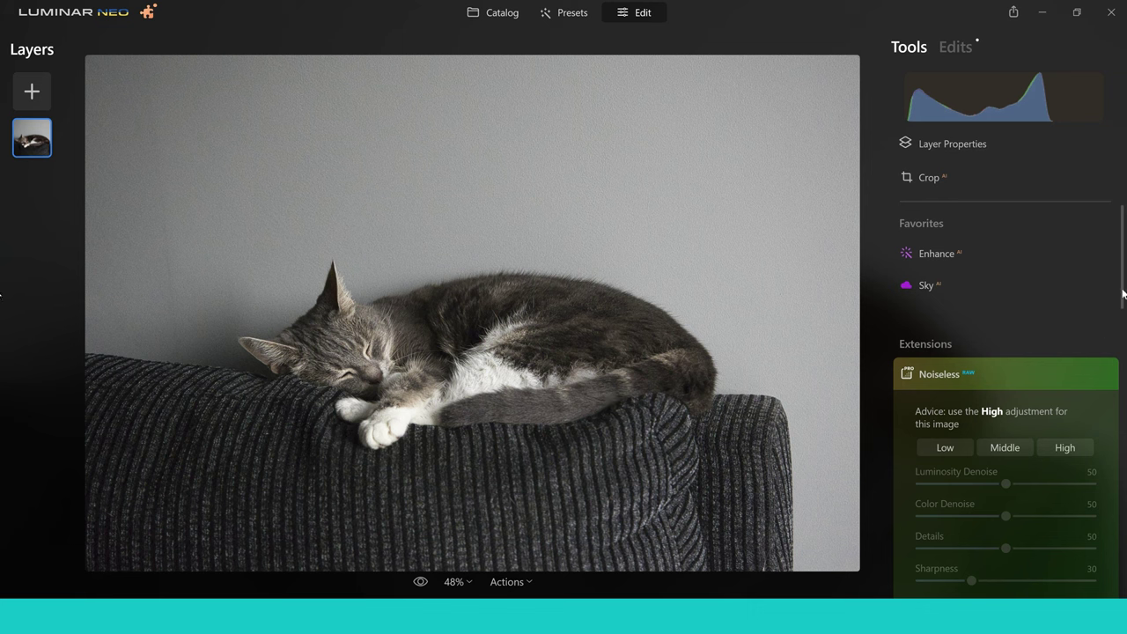
pyautogui.scroll(-2, 1124, 327)
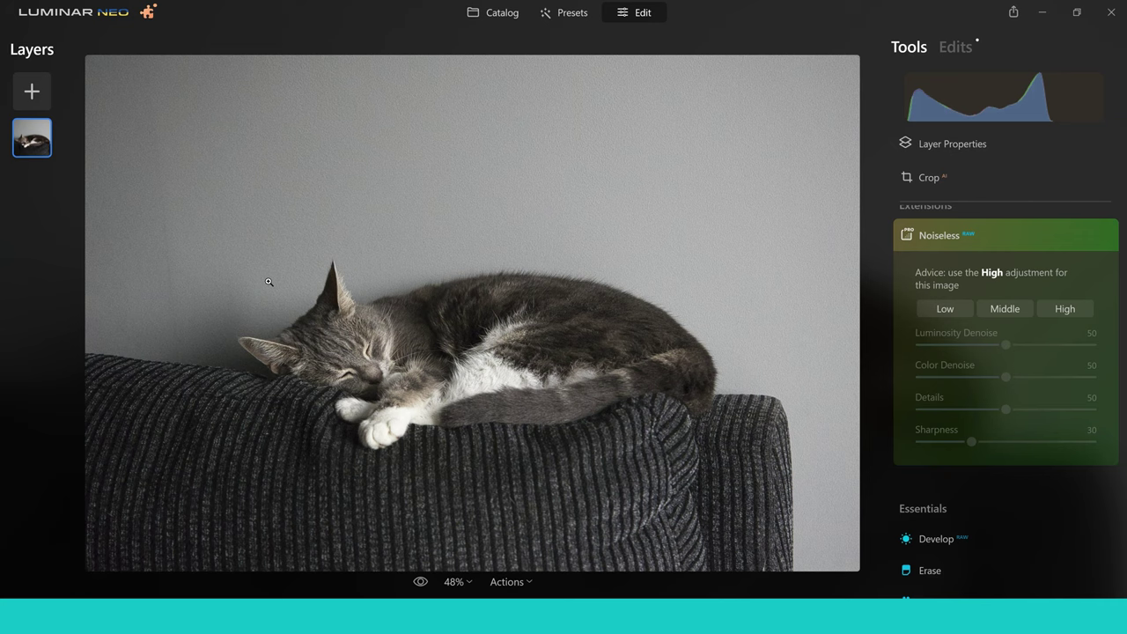
# Zoom to 200% on the cat's ear and face, then apply the recommended High level
pyautogui.click(268, 282)
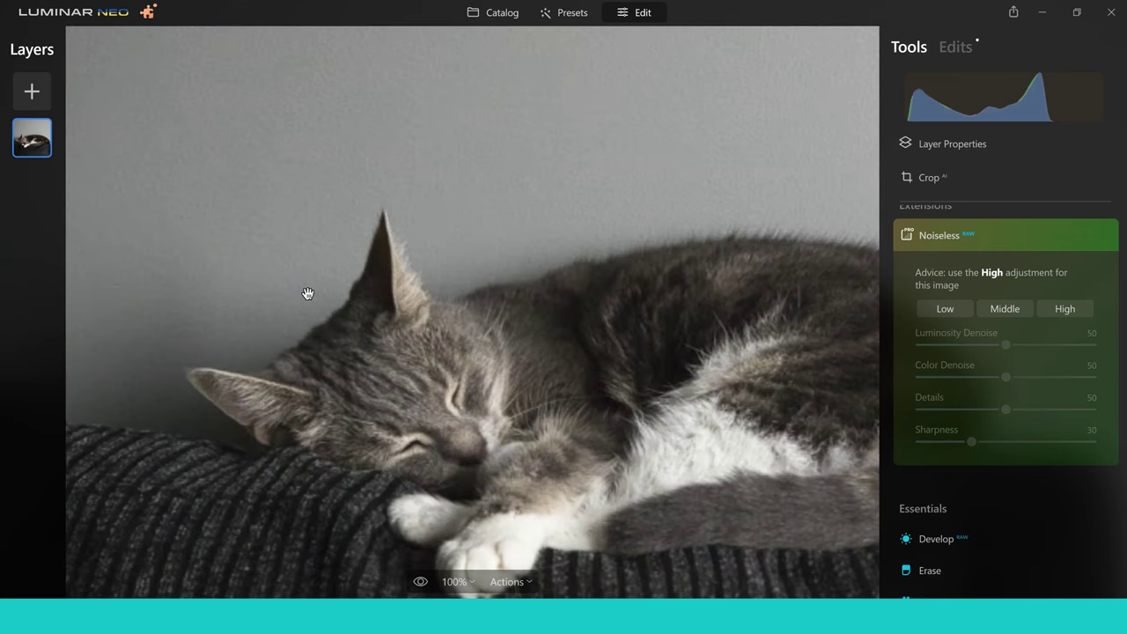
pyautogui.moveTo(327, 287); pyautogui.dragTo(437, 272)
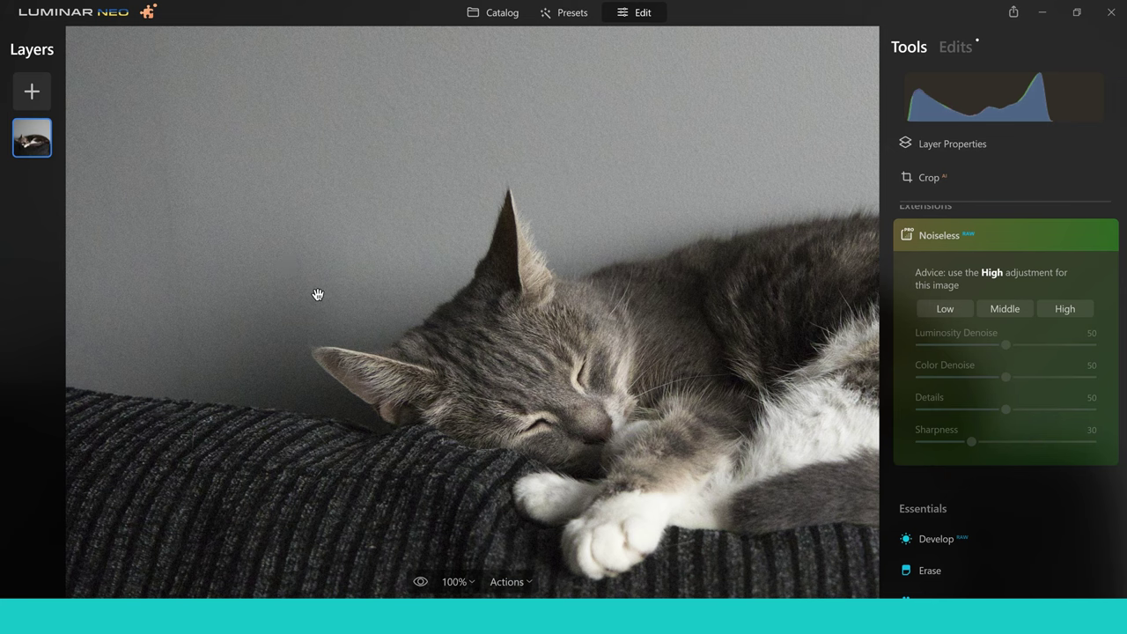
pyautogui.moveTo(332, 289); pyautogui.dragTo(363, 279)
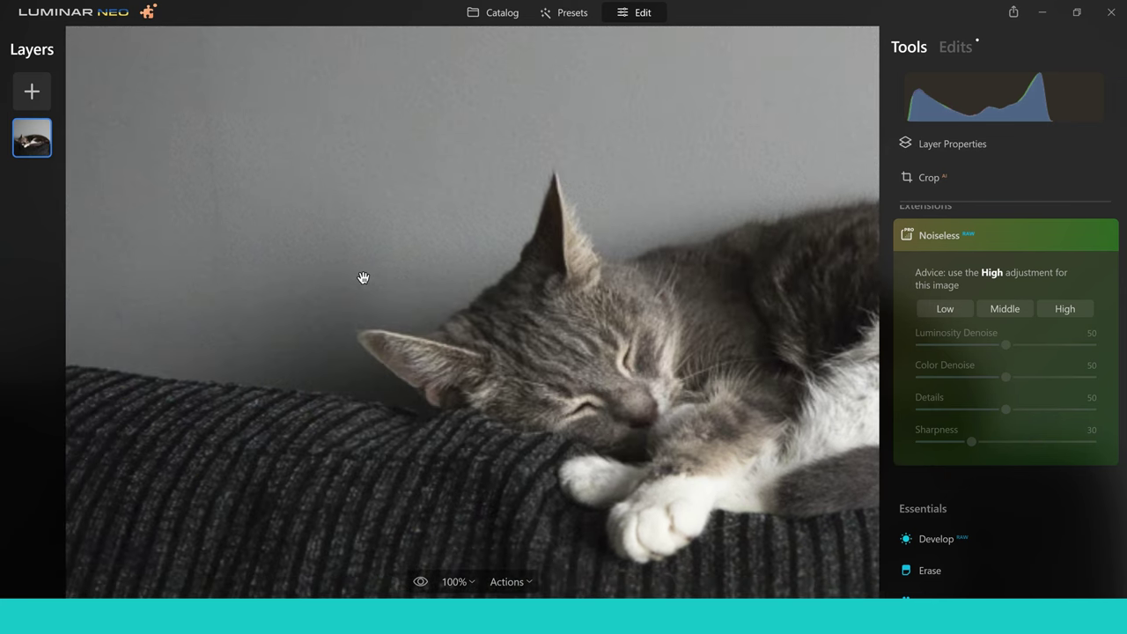
pyautogui.hotkey('ctrl', '+')
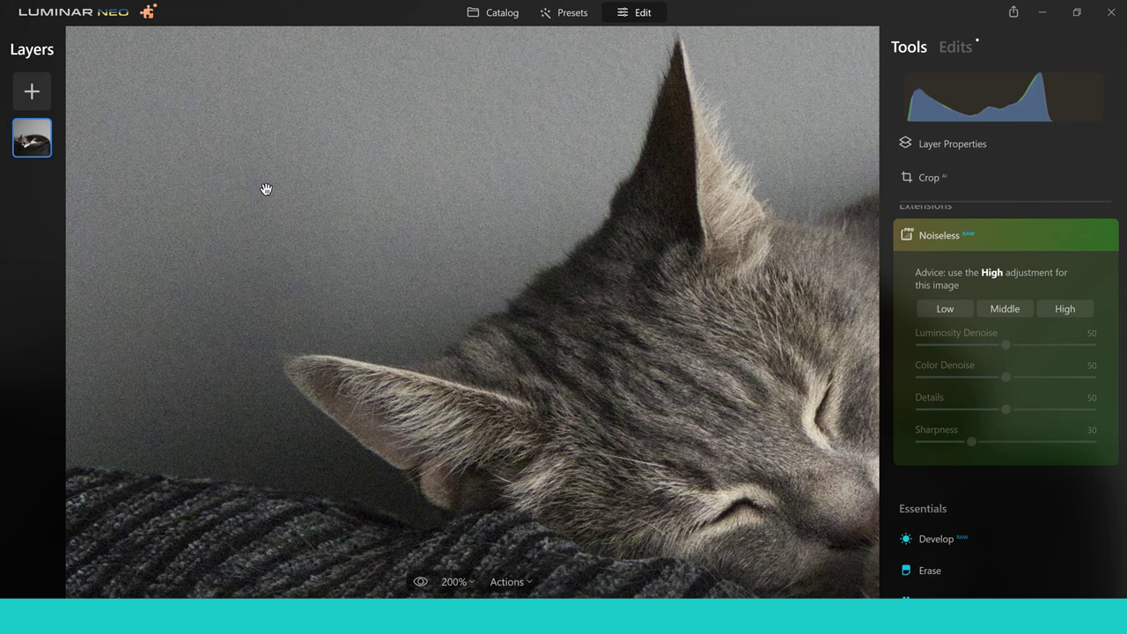
pyautogui.click(1055, 305)
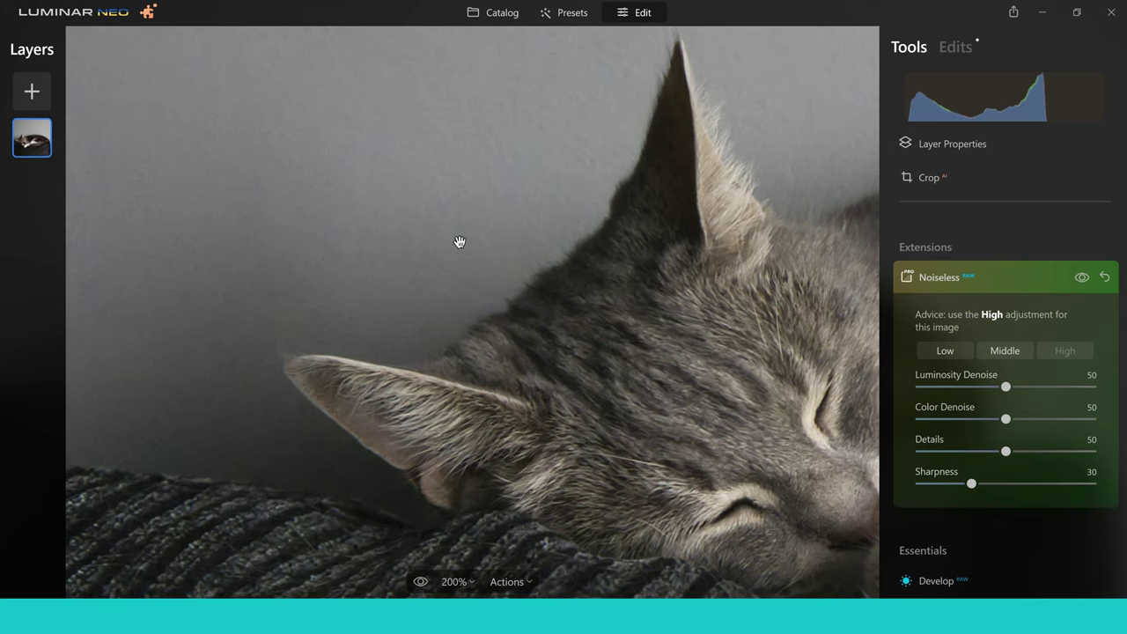
# Turn off the Noiseless effect to compare with the grainy original beside the ear
pyautogui.click(1081, 278)
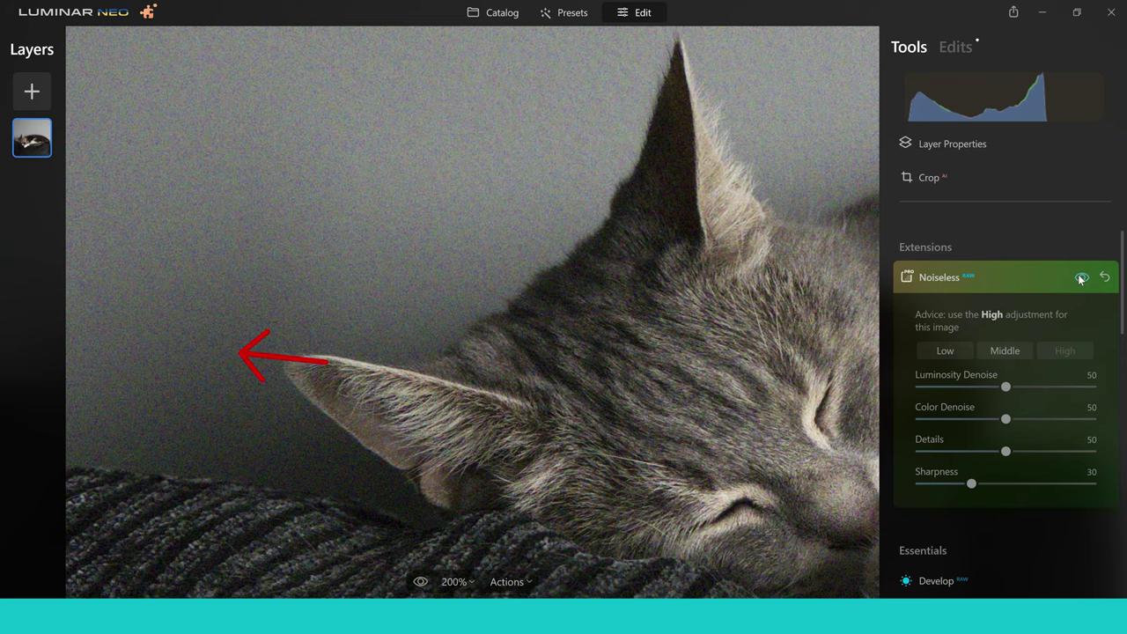
pyautogui.click(1081, 278)
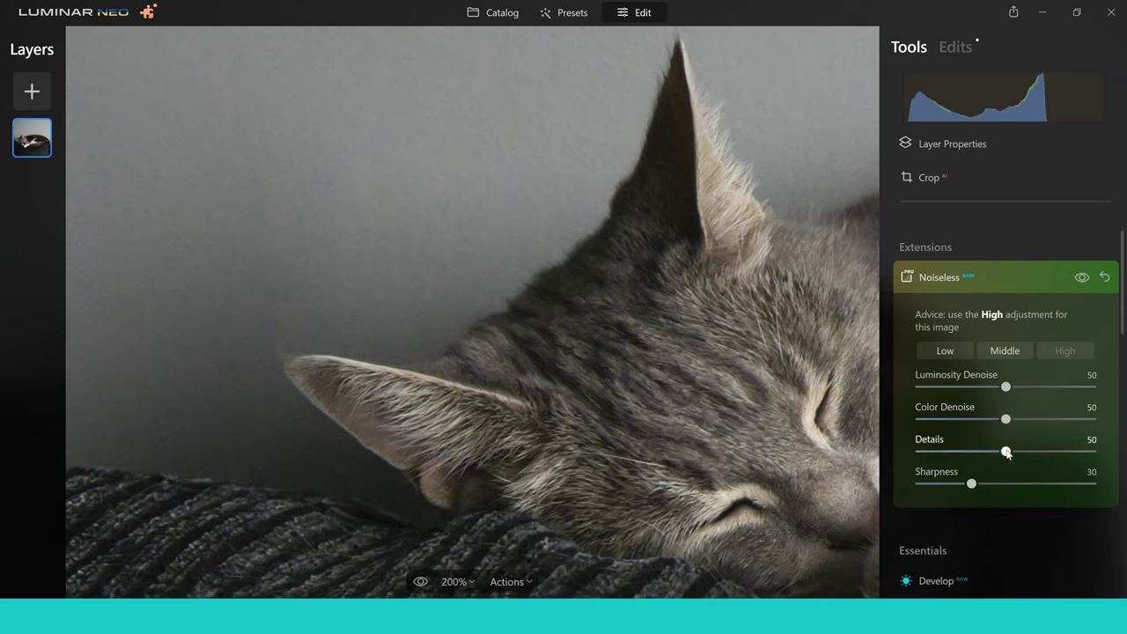
pyautogui.moveTo(1006, 453); pyautogui.dragTo(1045, 456)
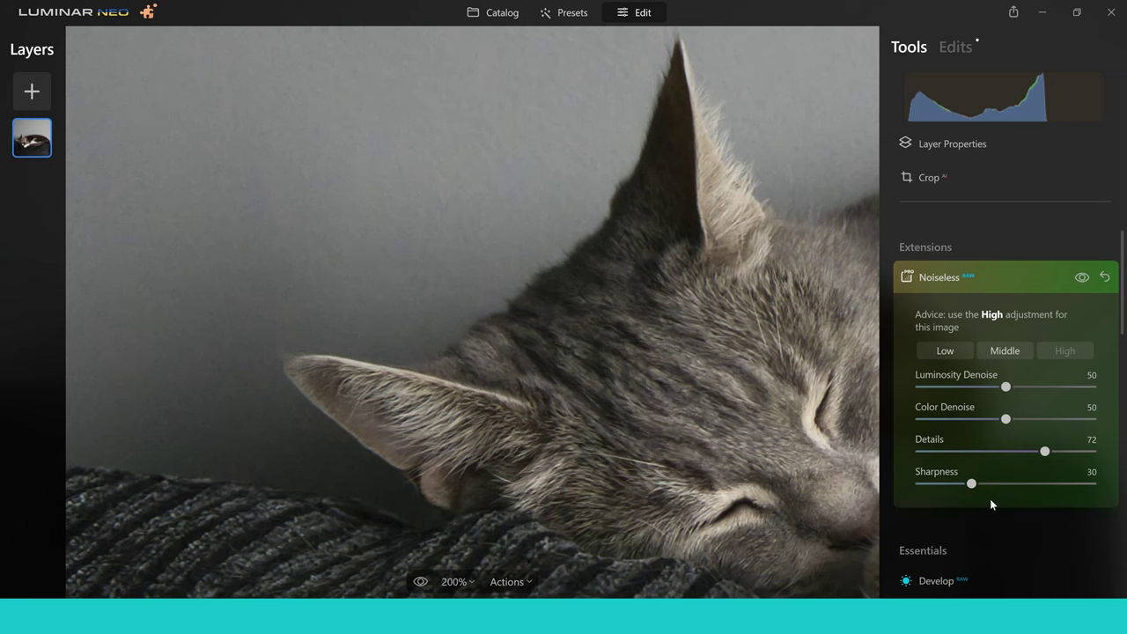
# Set Noiseless Sharpness to 78 and Color Denoise to 54, toggling the effect to compare
pyautogui.moveTo(1015, 483); pyautogui.dragTo(1052, 488)
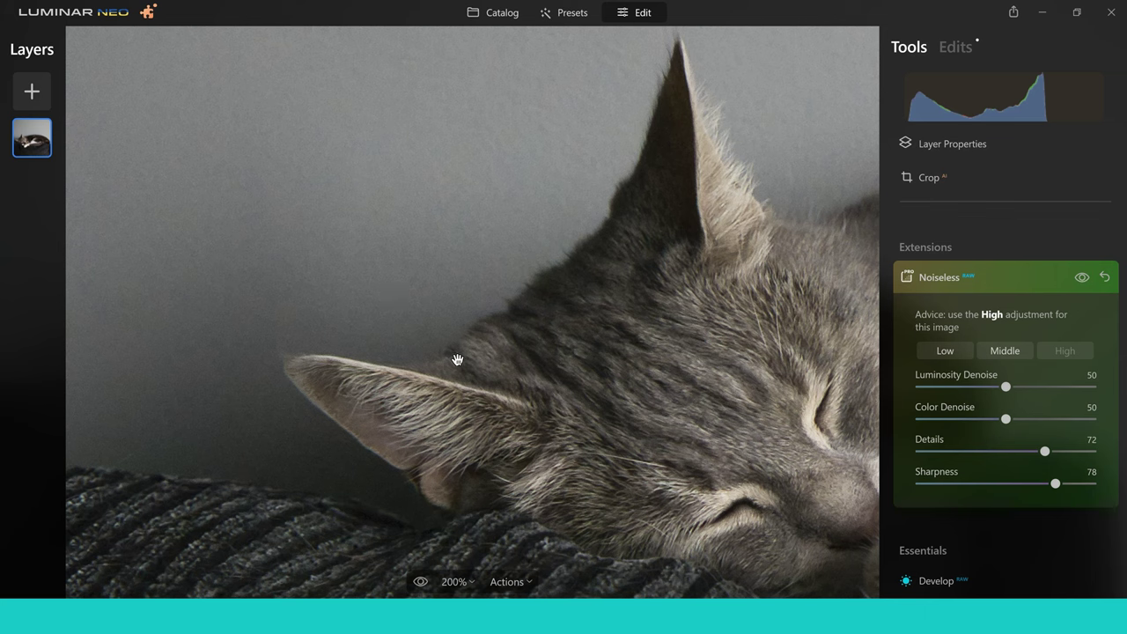
pyautogui.click(1024, 420)
pyautogui.moveTo(1026, 424); pyautogui.dragTo(1014, 424)
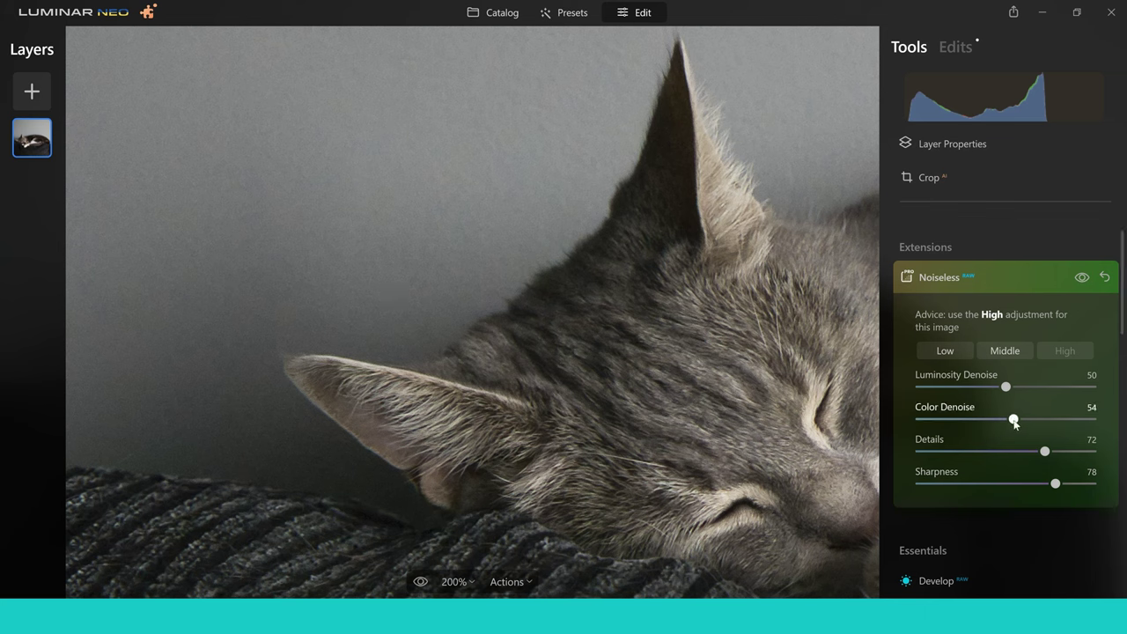
pyautogui.click(1081, 278)
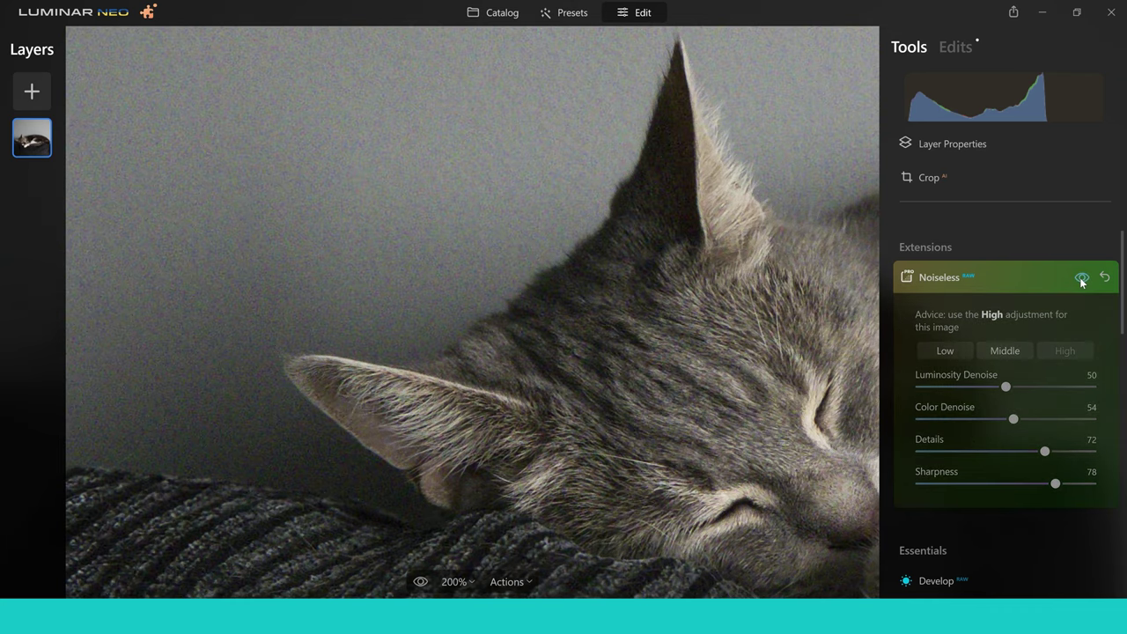
pyautogui.click(1081, 278)
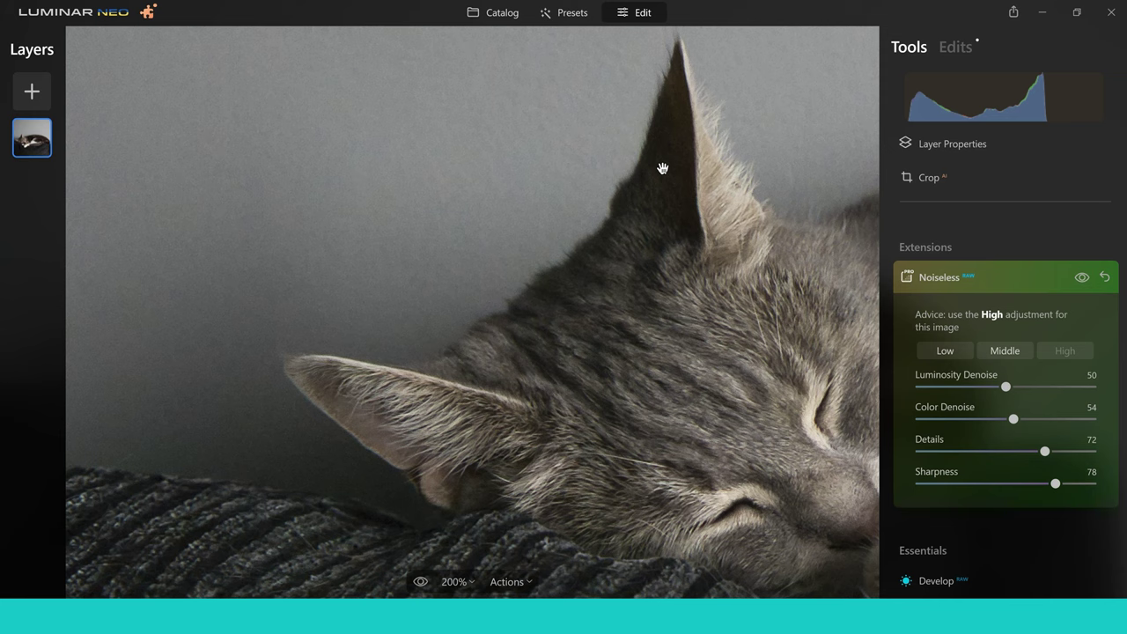
# Return to the catalog and open the RAW lamp photo 7D2A0140.CR3 for editing
pyautogui.click(930, 279)
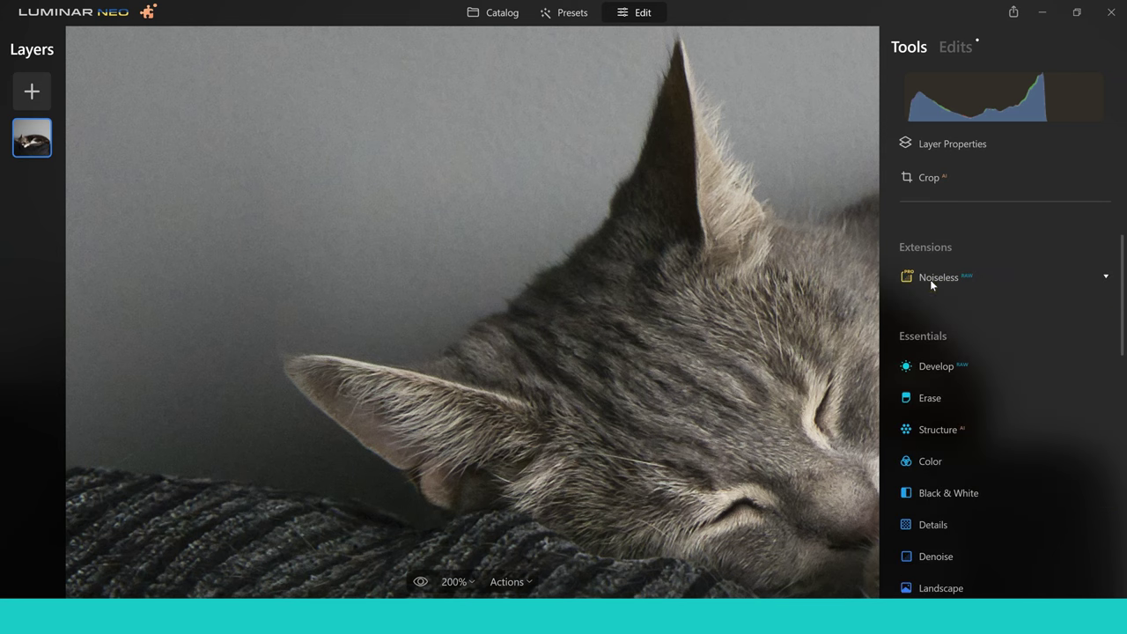
pyautogui.click(495, 18)
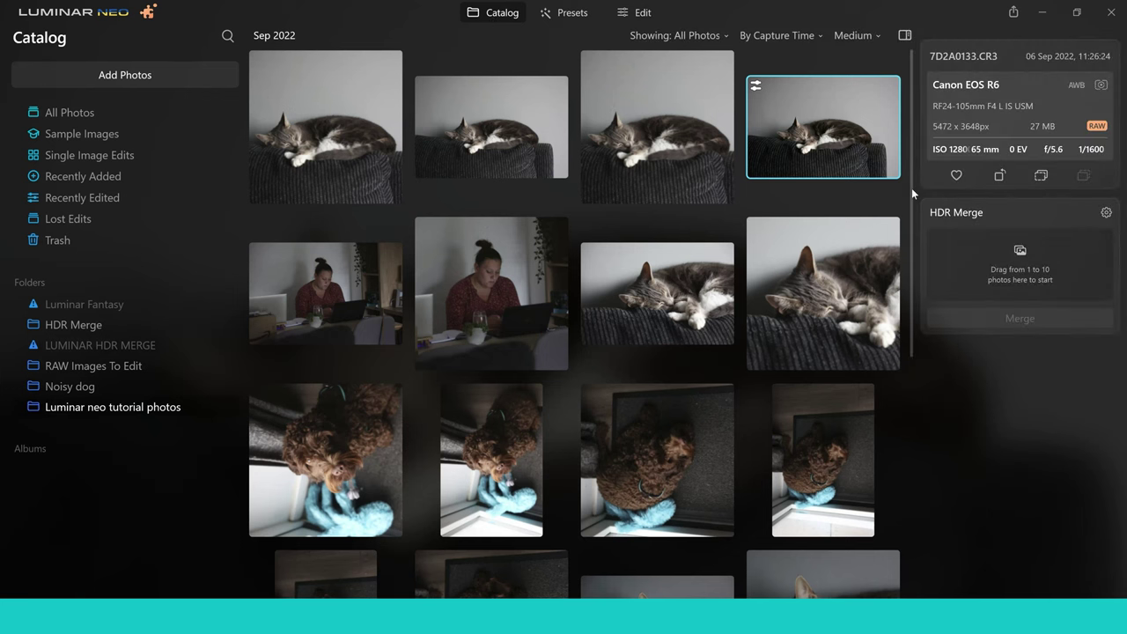
pyautogui.moveTo(911, 188); pyautogui.dragTo(911, 385)
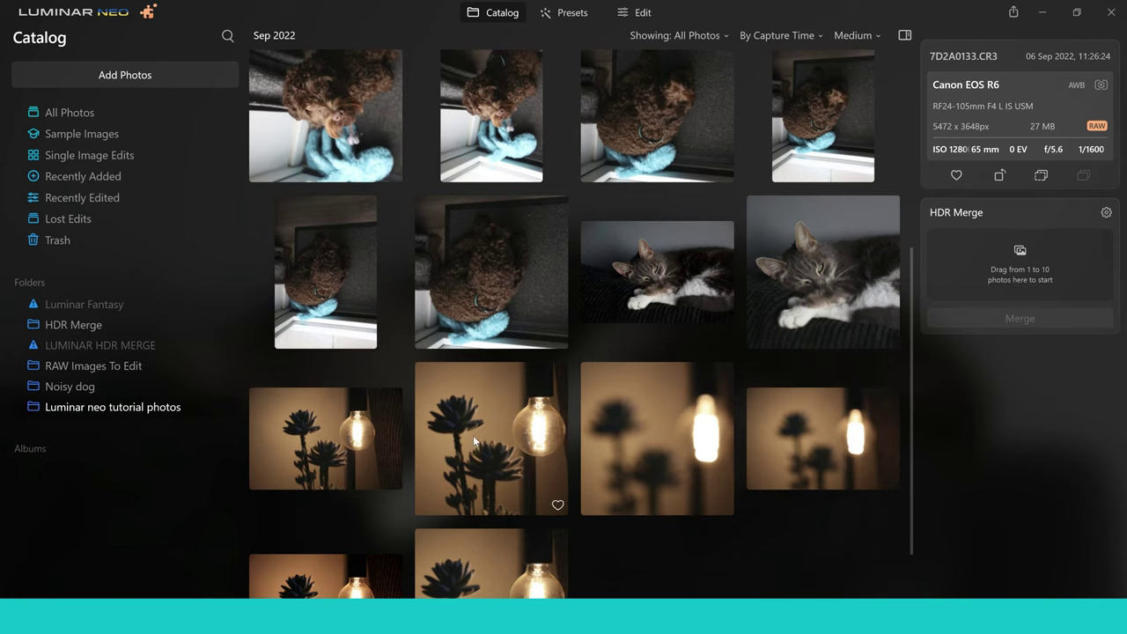
pyautogui.click(474, 438)
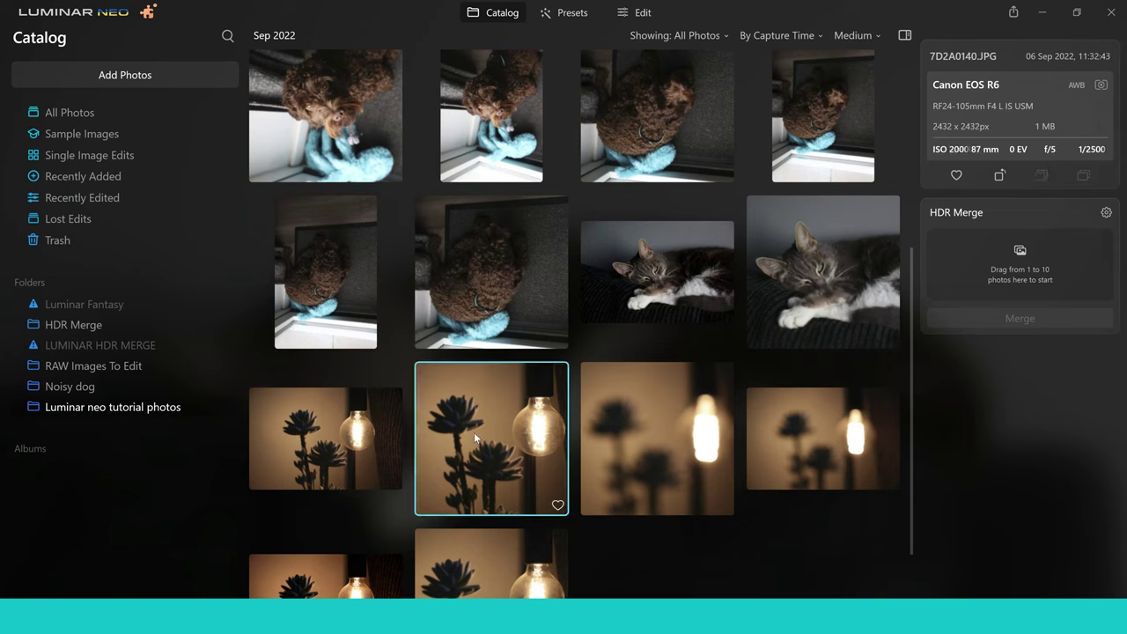
pyautogui.click(344, 441)
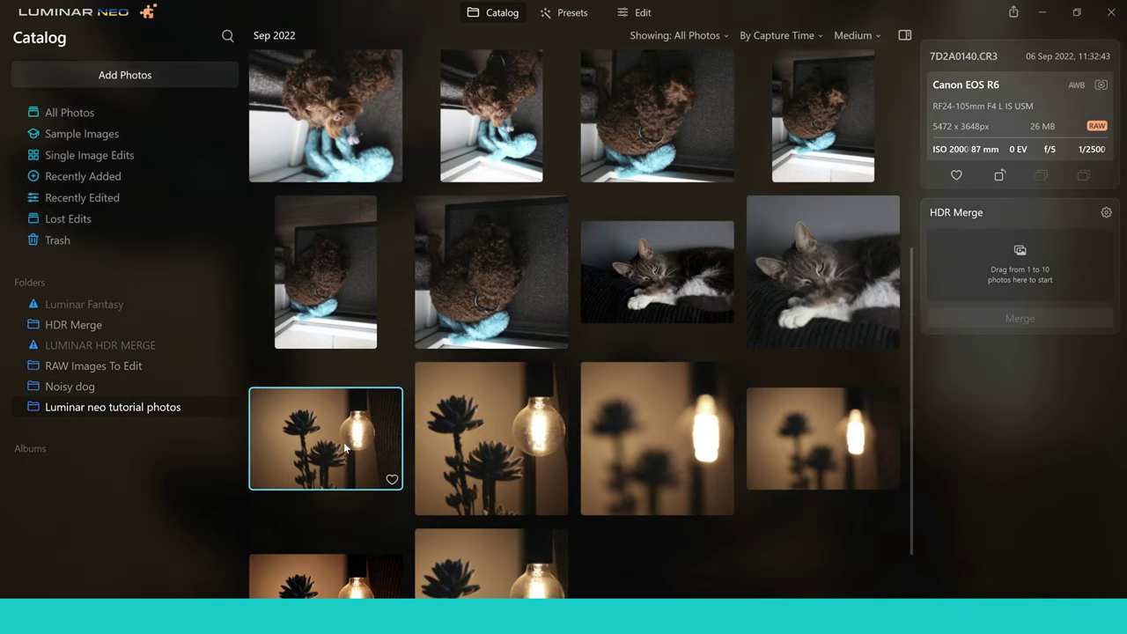
pyautogui.click(646, 18)
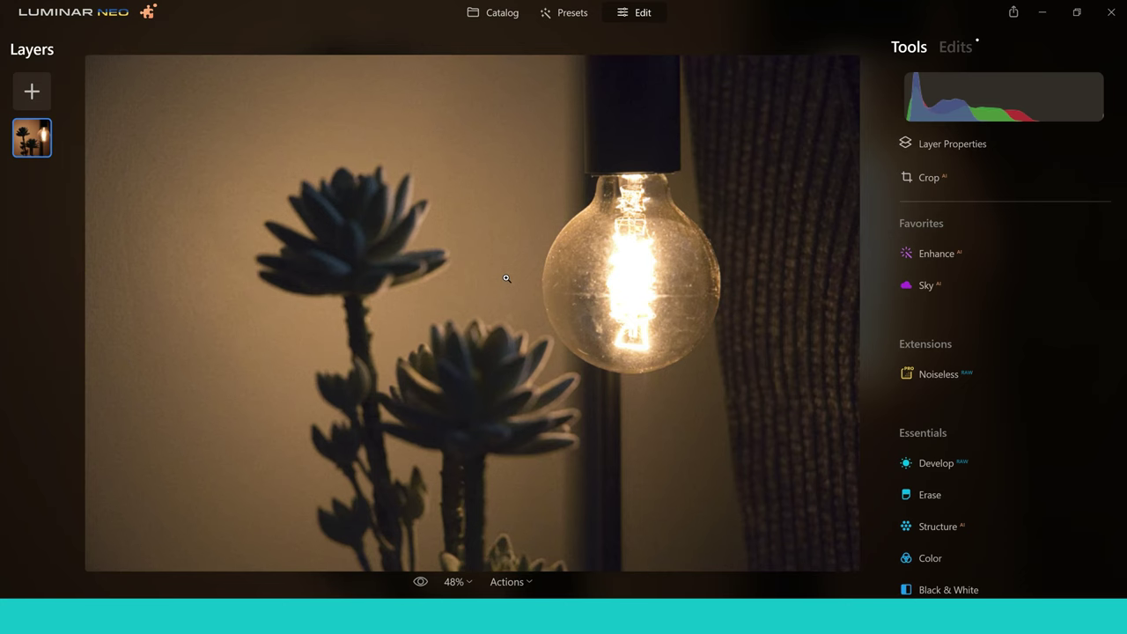
# View the lightbulb photo at 100% to check noise and bring up the Noiseless controls
pyautogui.click(506, 279)
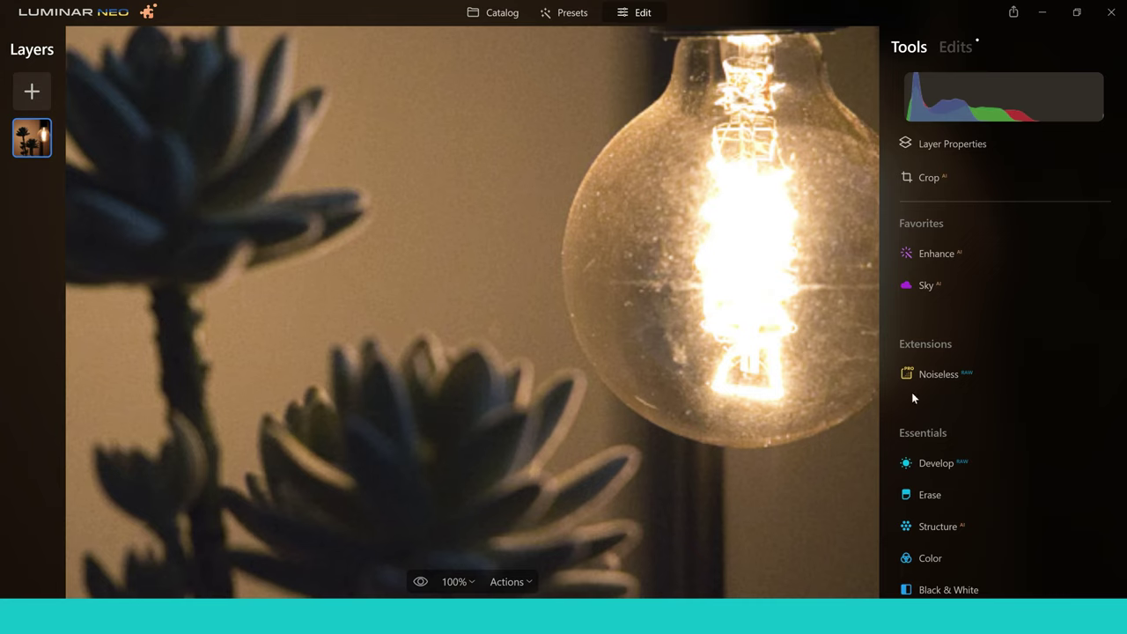
pyautogui.click(937, 372)
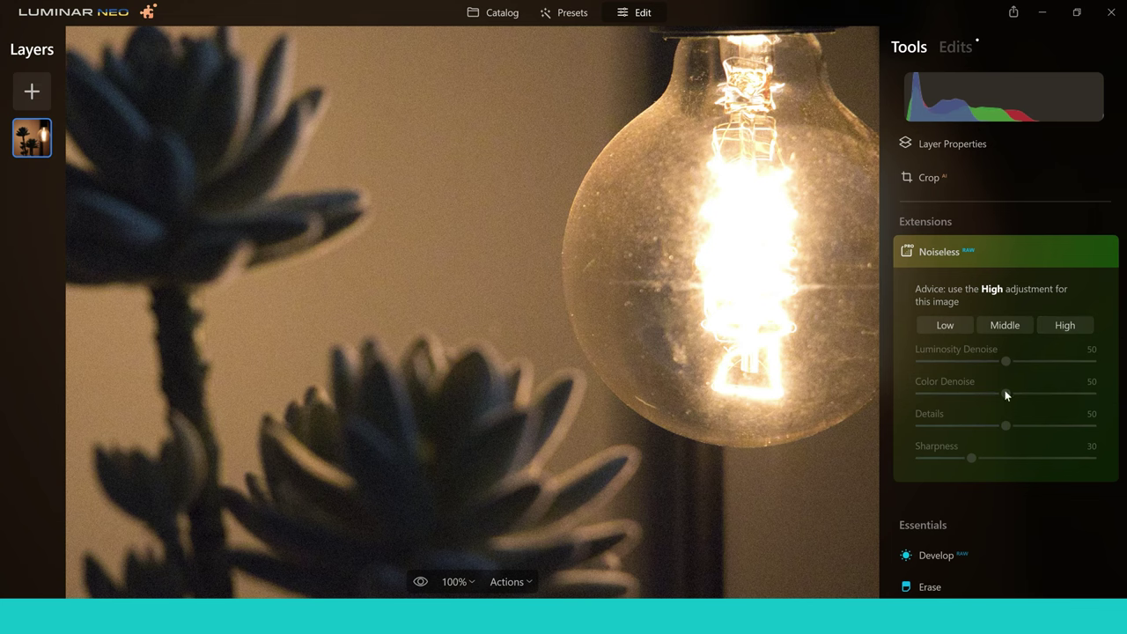
# Apply Noiseless High to the lightbulb photo: denoise sliders 50, Details 50, Sharpness 30
pyautogui.click(1062, 324)
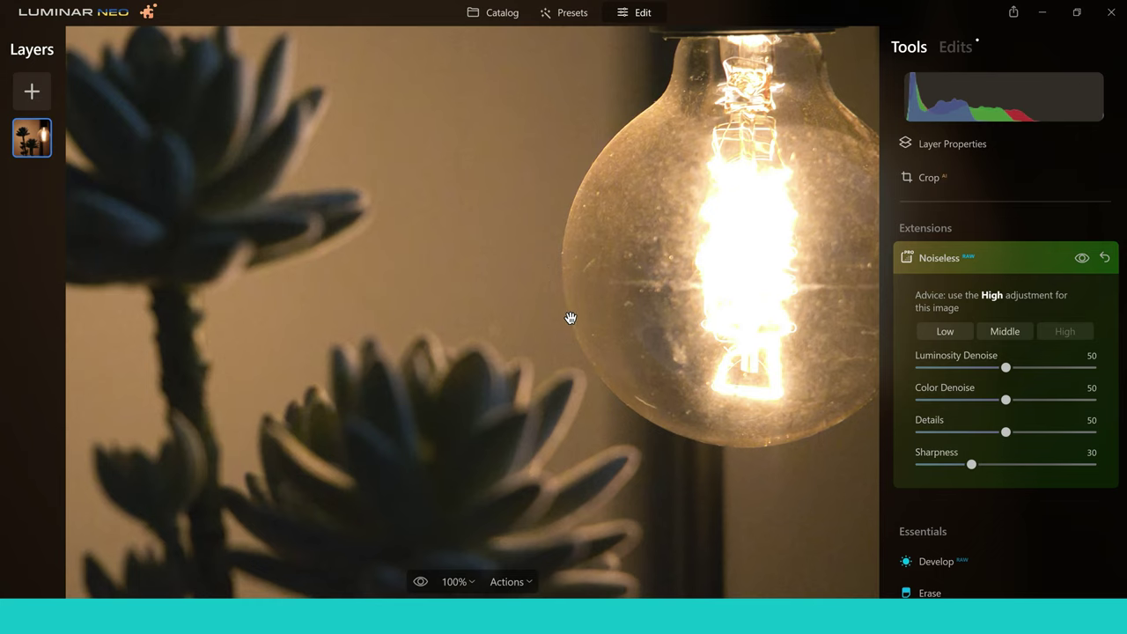
pyautogui.moveTo(509, 279); pyautogui.dragTo(478, 289)
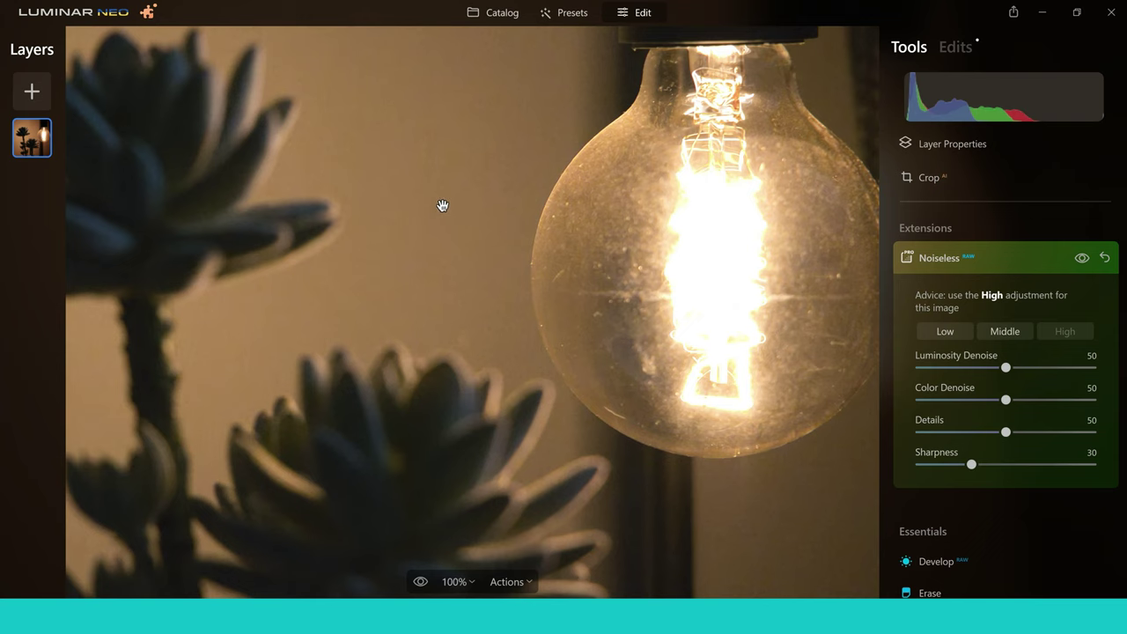
pyautogui.click(1080, 259)
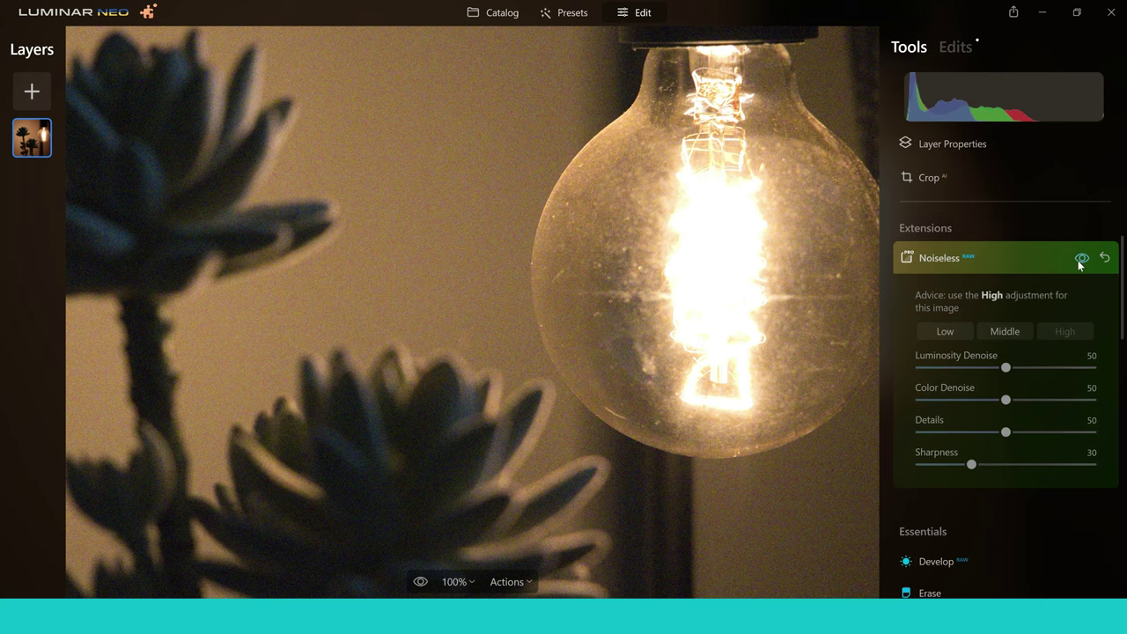
pyautogui.click(1080, 259)
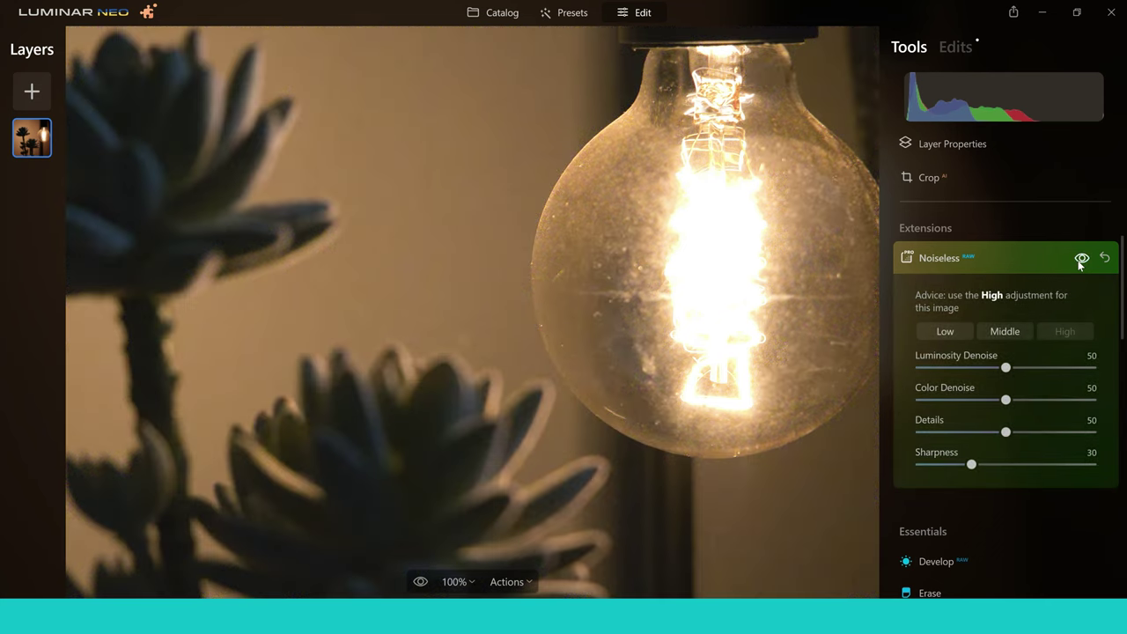
# Raise Noiseless Details to 71 and Sharpness to 94, comparing against the original
pyautogui.click(1027, 432)
pyautogui.moveTo(970, 467); pyautogui.dragTo(1068, 464)
pyautogui.click(1081, 258)
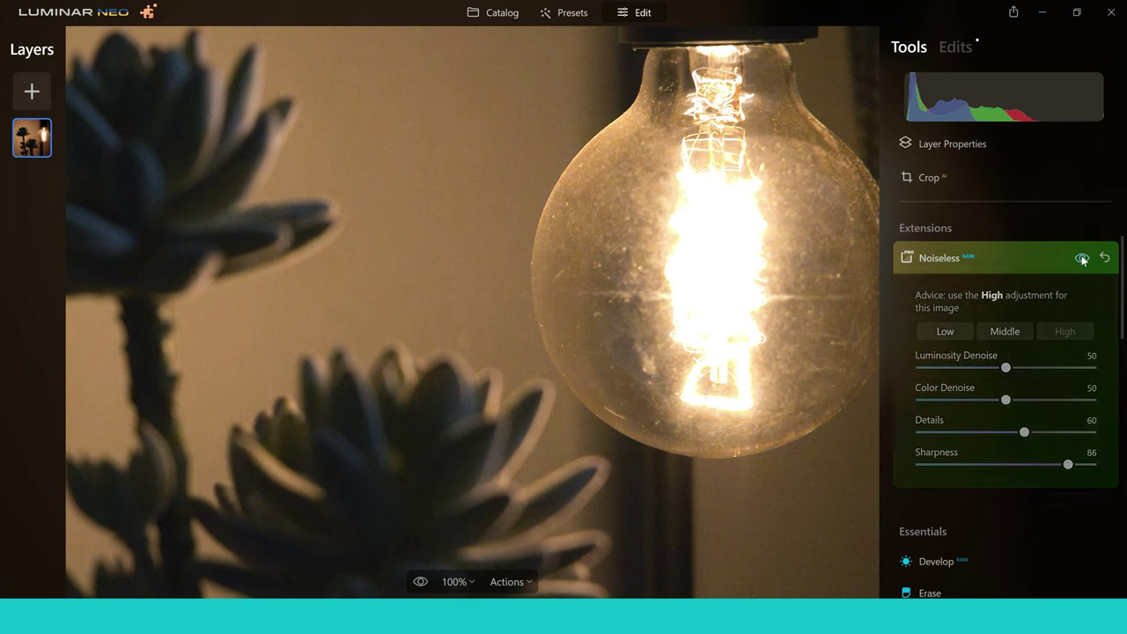
pyautogui.click(1082, 258)
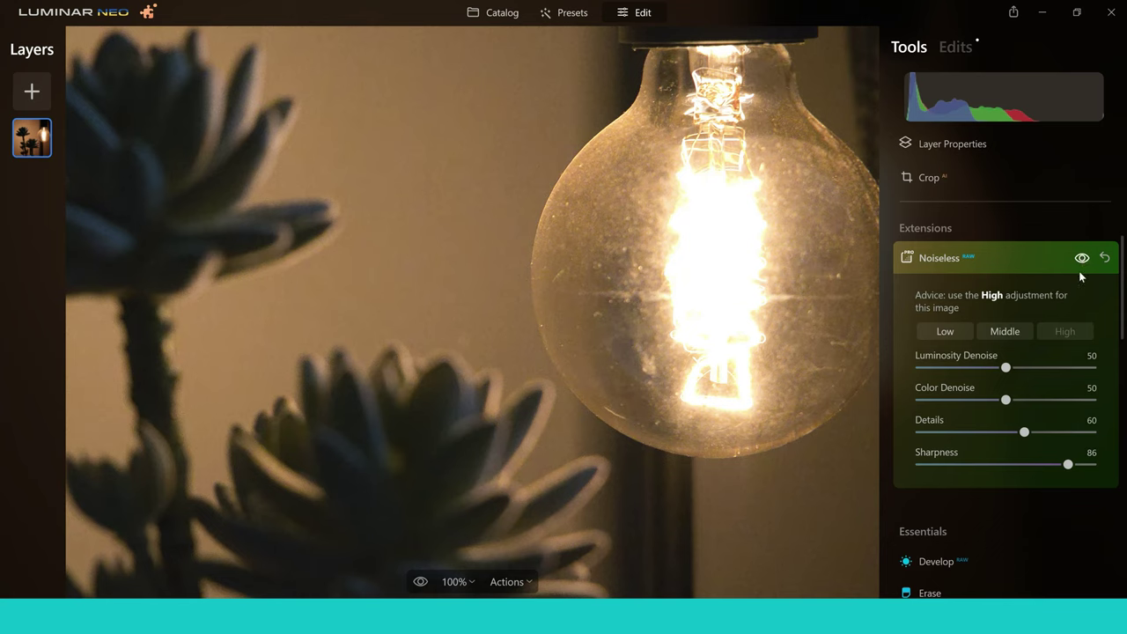
pyautogui.moveTo(1069, 464); pyautogui.dragTo(1082, 462)
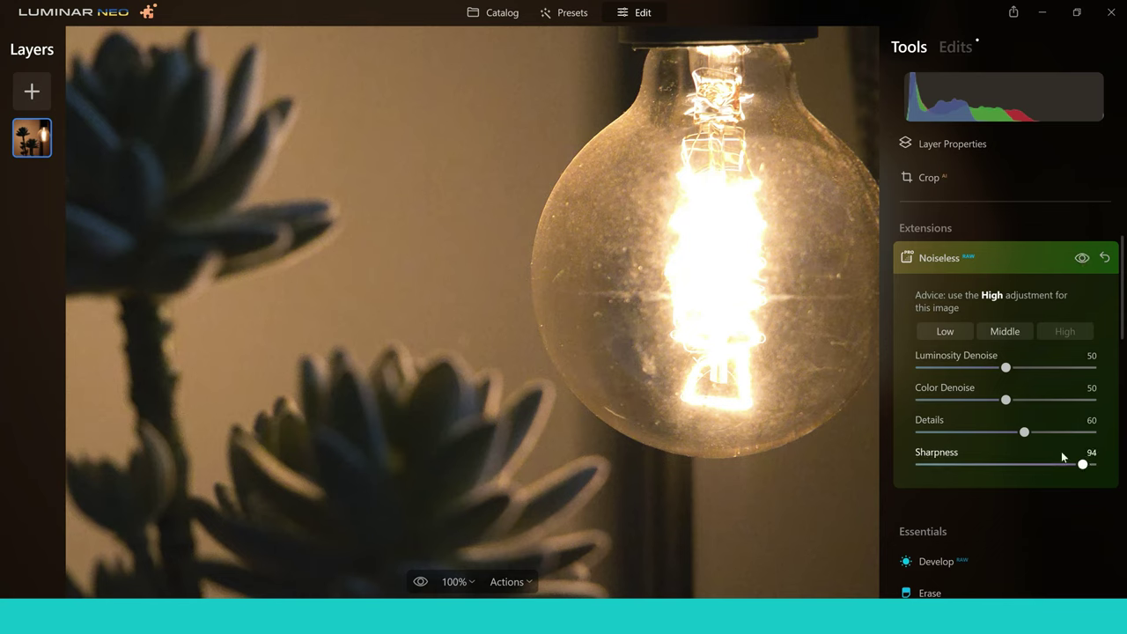
pyautogui.moveTo(1024, 431); pyautogui.dragTo(1042, 432)
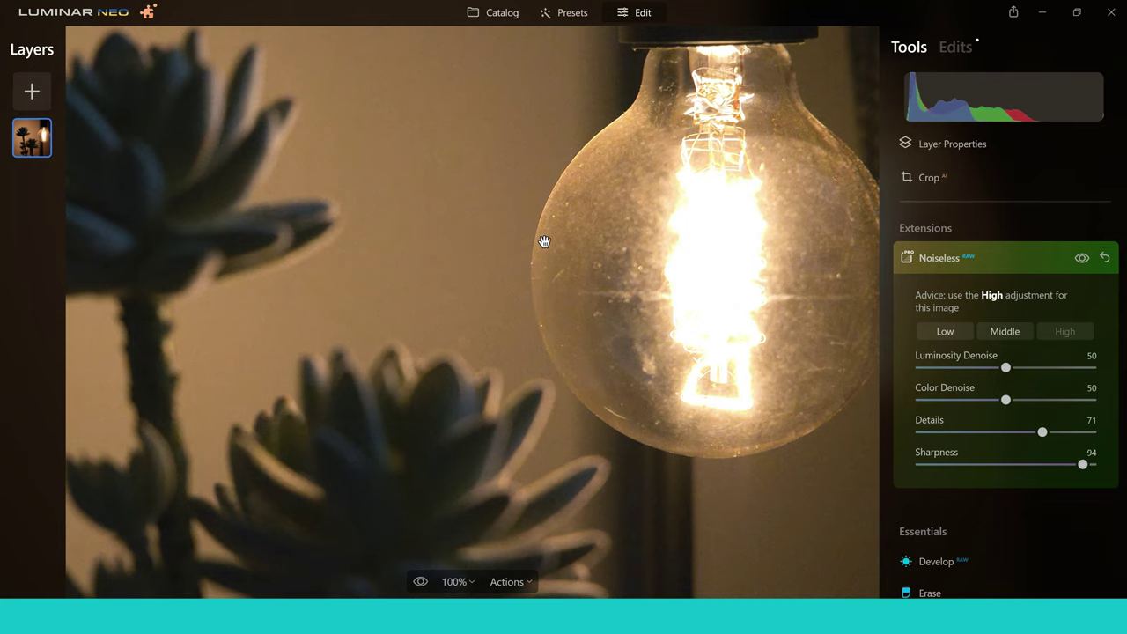
pyautogui.moveTo(543, 243)
pyautogui.mouseDown()
pyautogui.moveTo(495, 243)
pyautogui.moveTo(536, 243)
pyautogui.mouseUp()
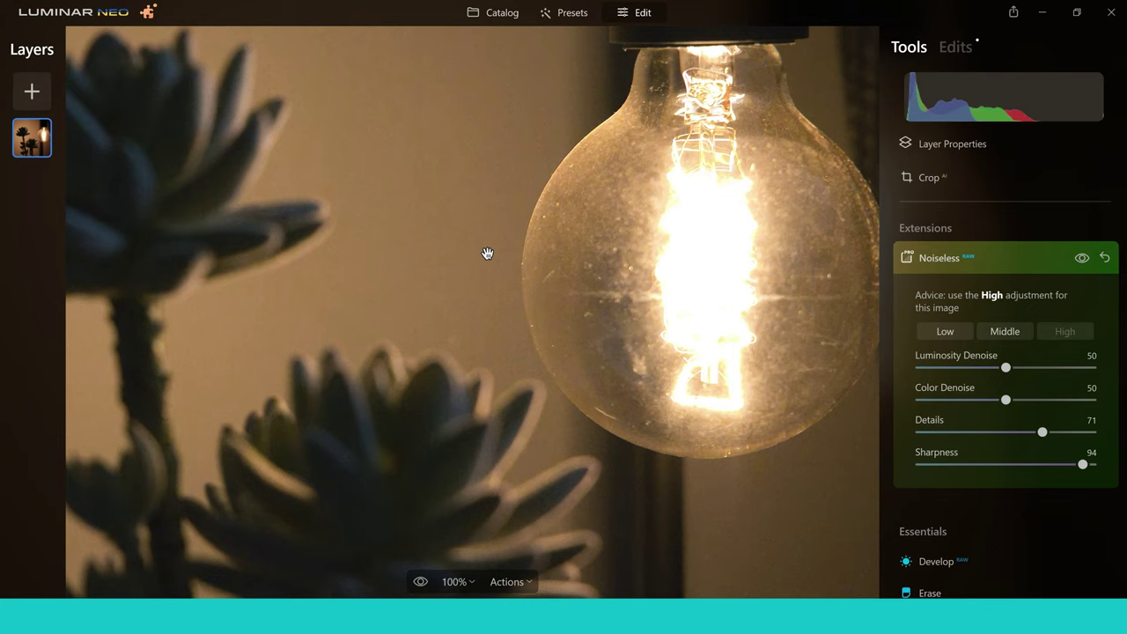
# Zoom out to the 50% fit view of the lamp photo and return to the catalog
pyautogui.click(488, 253)
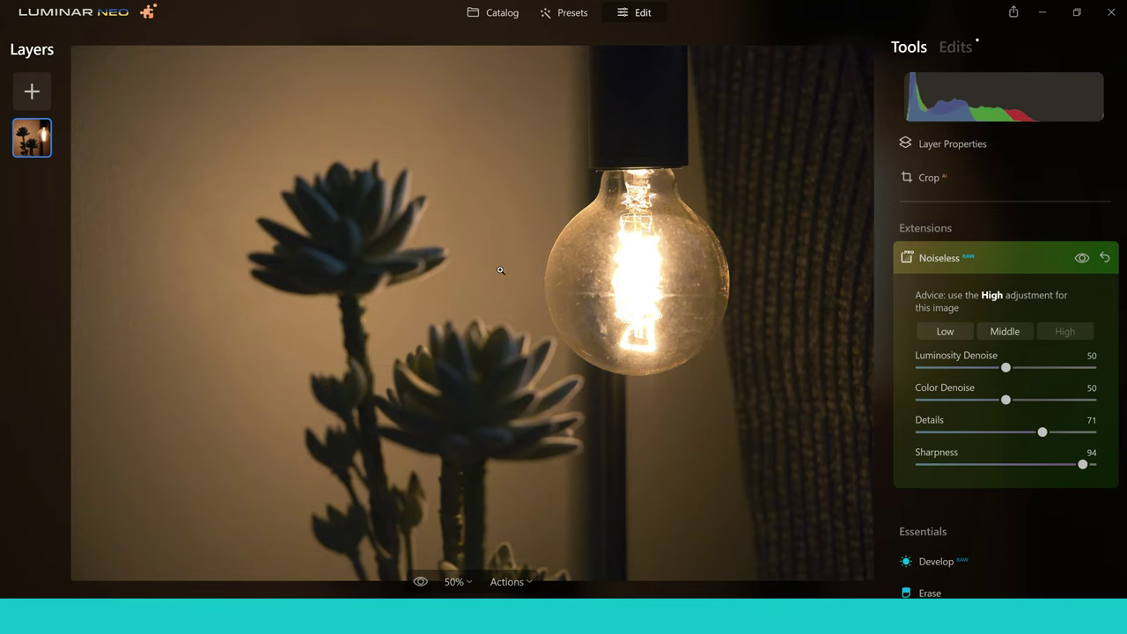
pyautogui.click(500, 15)
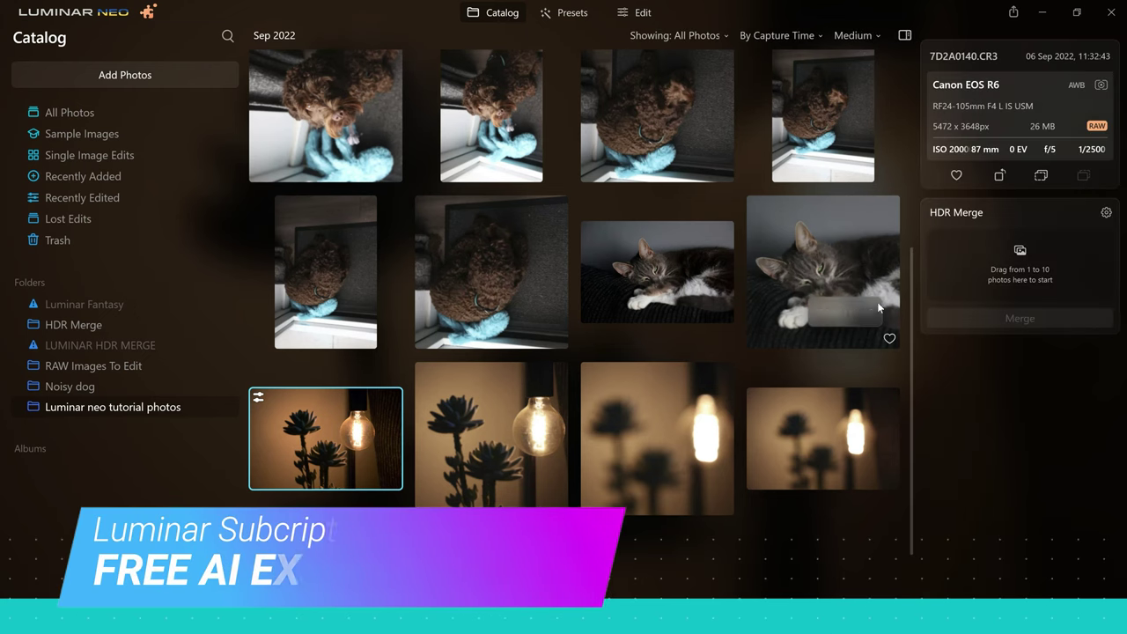
# Scroll through the tutorial photos grid to find the edited sleeping cat shot
pyautogui.scroll(-1, 910, 330)
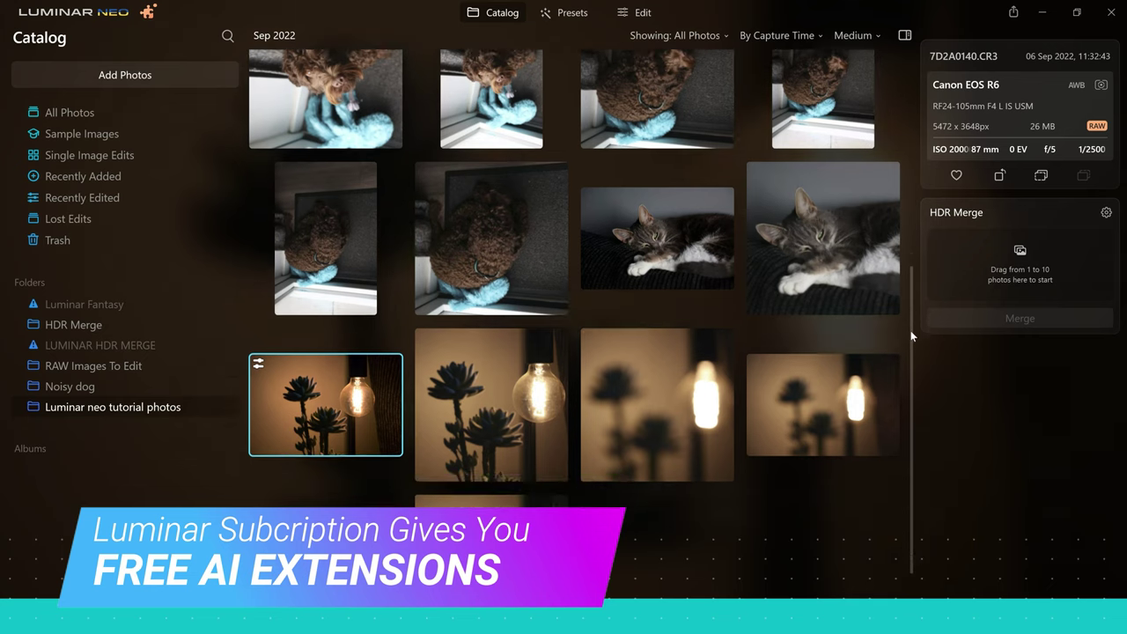
pyautogui.moveTo(911, 318); pyautogui.dragTo(909, 115)
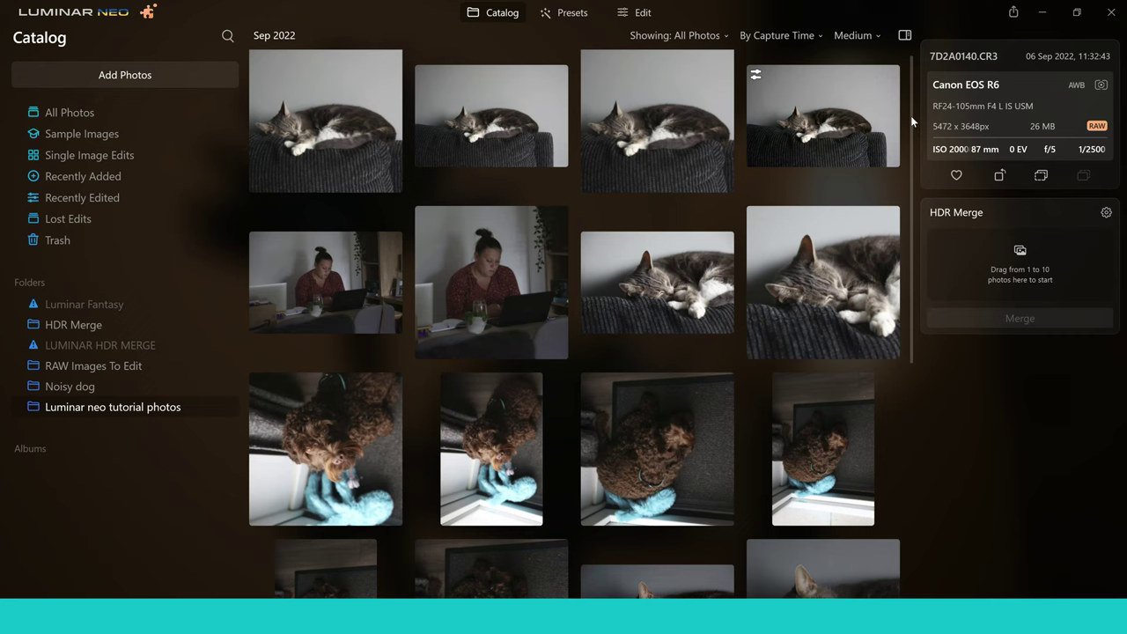
pyautogui.moveTo(911, 115); pyautogui.dragTo(910, 146)
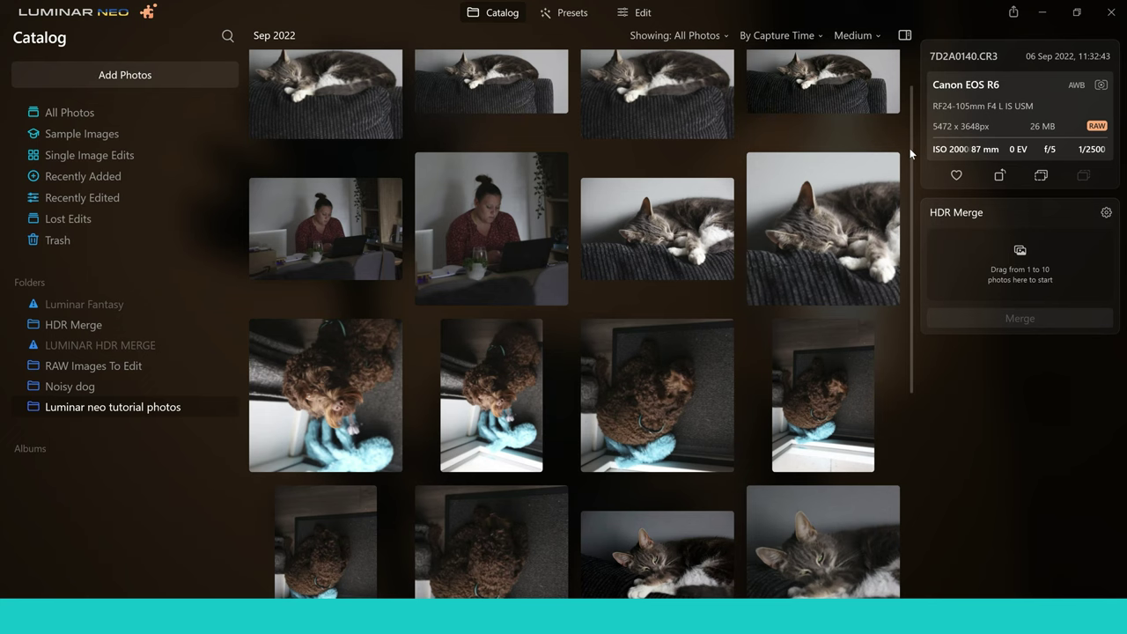
pyautogui.moveTo(909, 148); pyautogui.dragTo(911, 121)
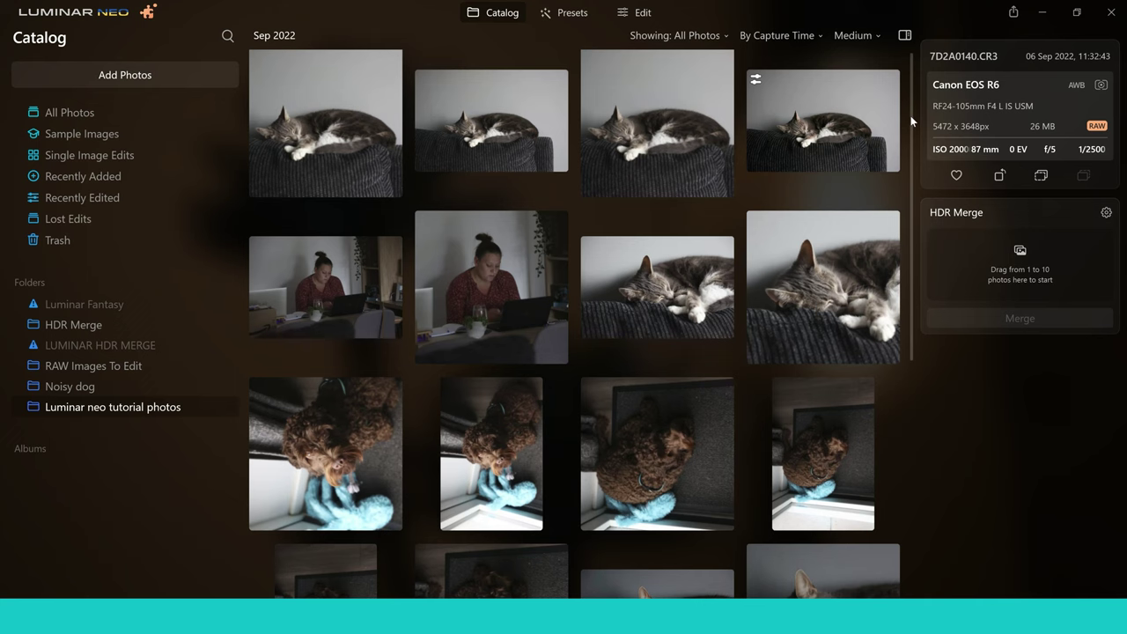
pyautogui.moveTo(911, 119); pyautogui.dragTo(913, 142)
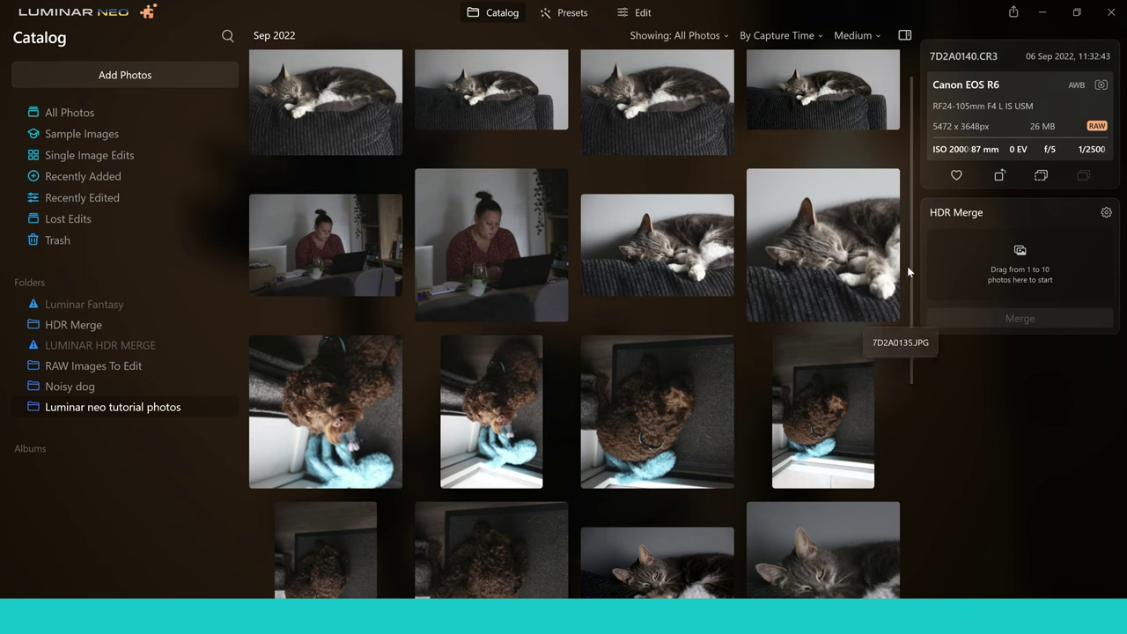
# Select the dog-and-toy photo 7D2A0137.JPG instead of the sleeping cat shot
pyautogui.moveTo(911, 265); pyautogui.dragTo(902, 396)
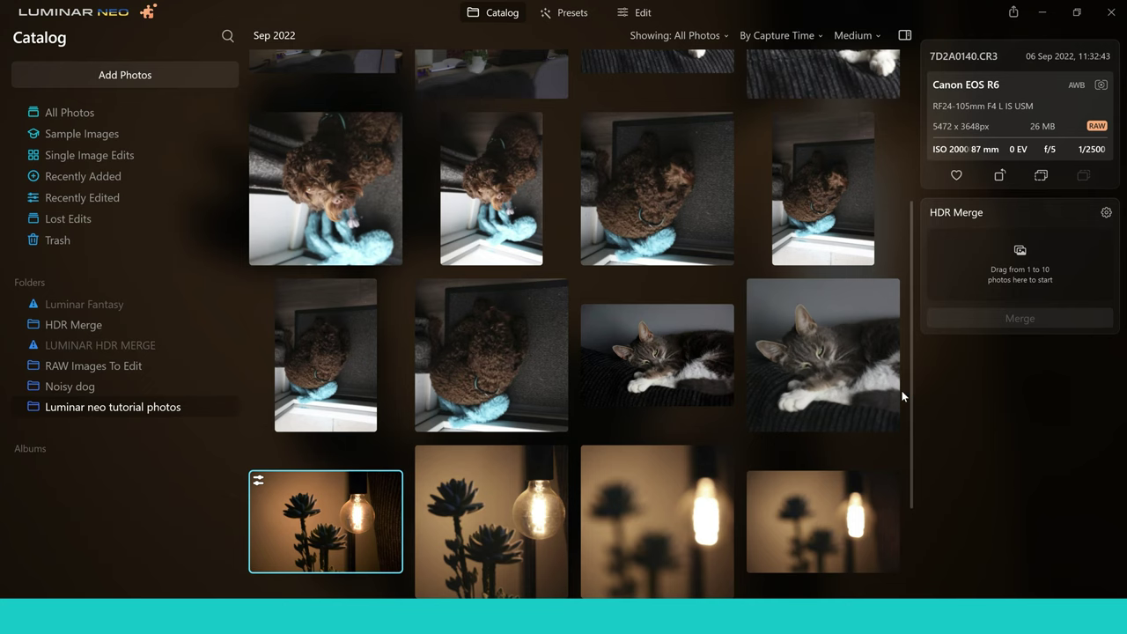
pyautogui.click(874, 382)
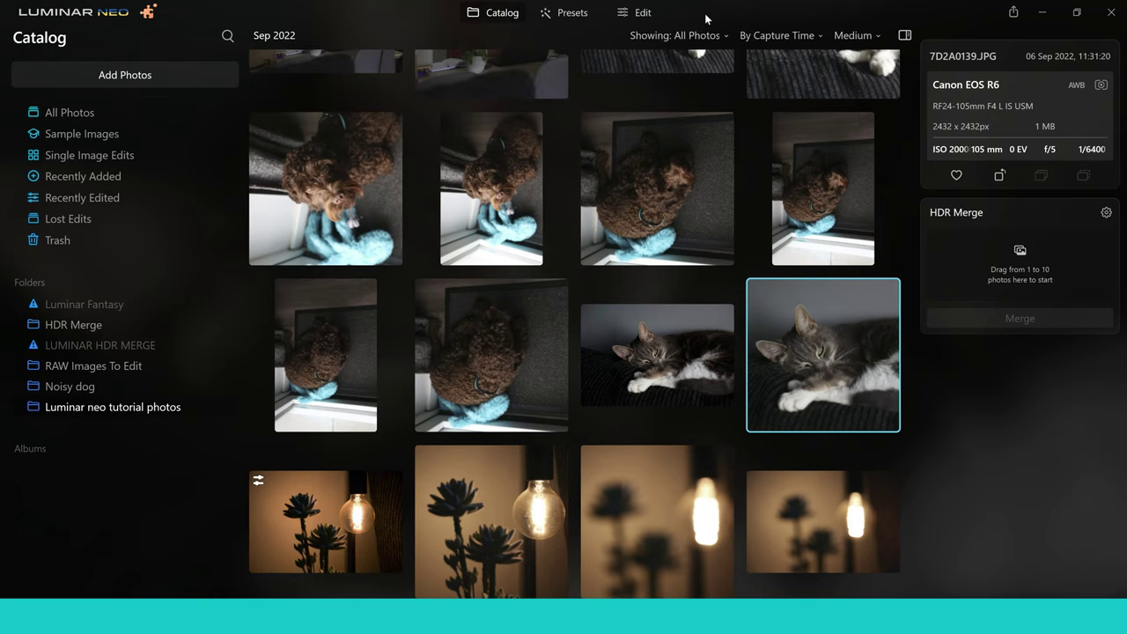
pyautogui.click(640, 185)
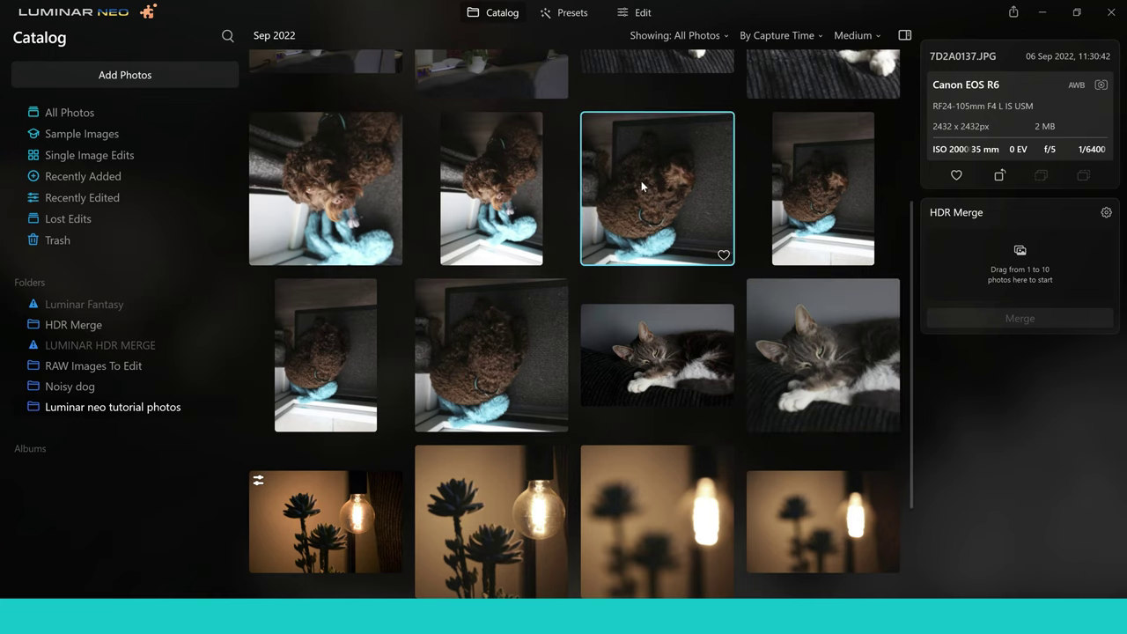